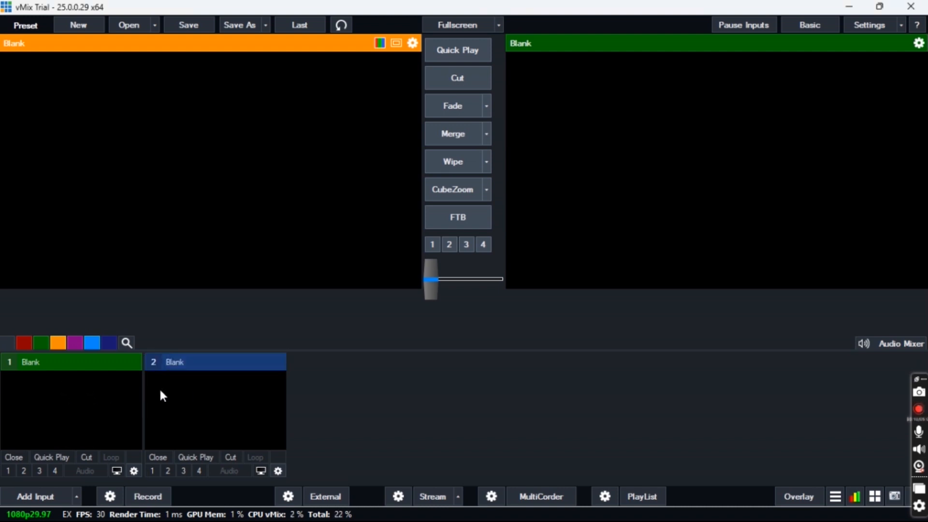
Load the second blank input into the preview.
left_click(223, 387)
right_click(51, 414)
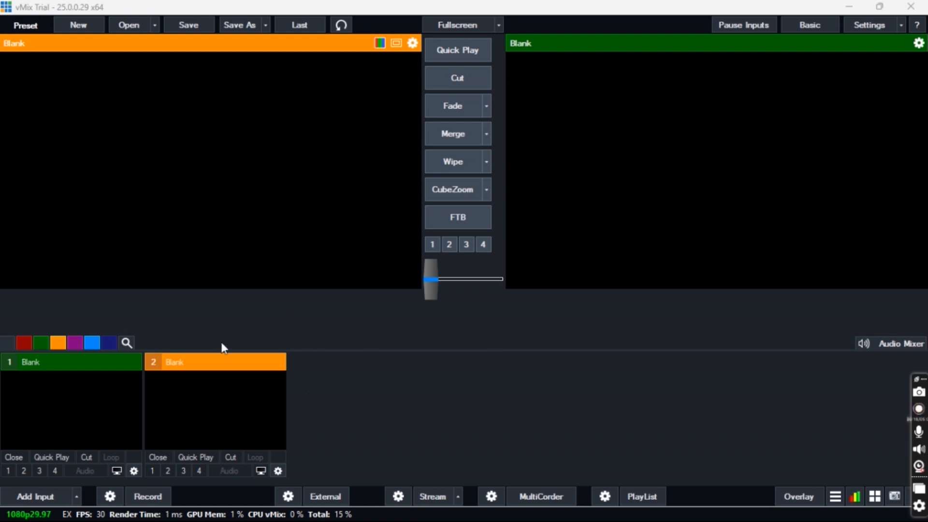
Add Obutuki Promo.mp4 from the Final Videos folder on drive F: as video input 1.
left_click(28, 493)
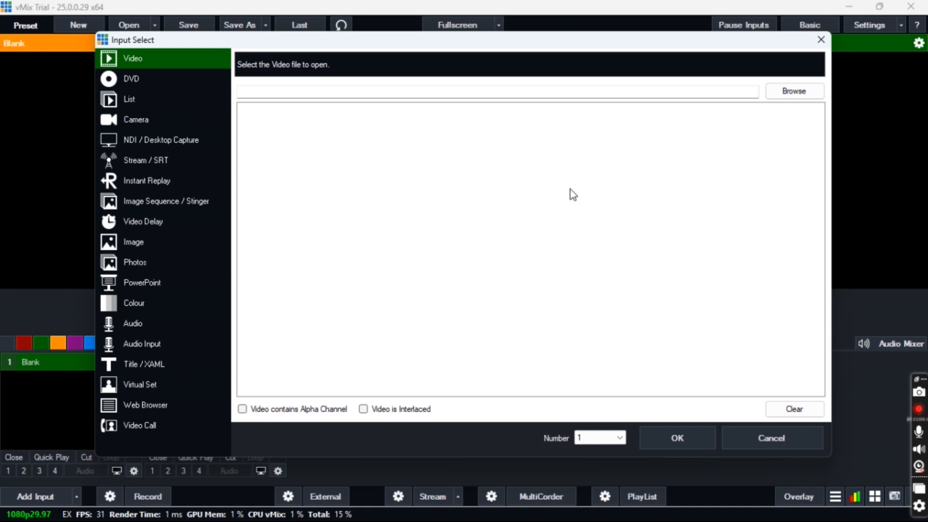
left_click(793, 95)
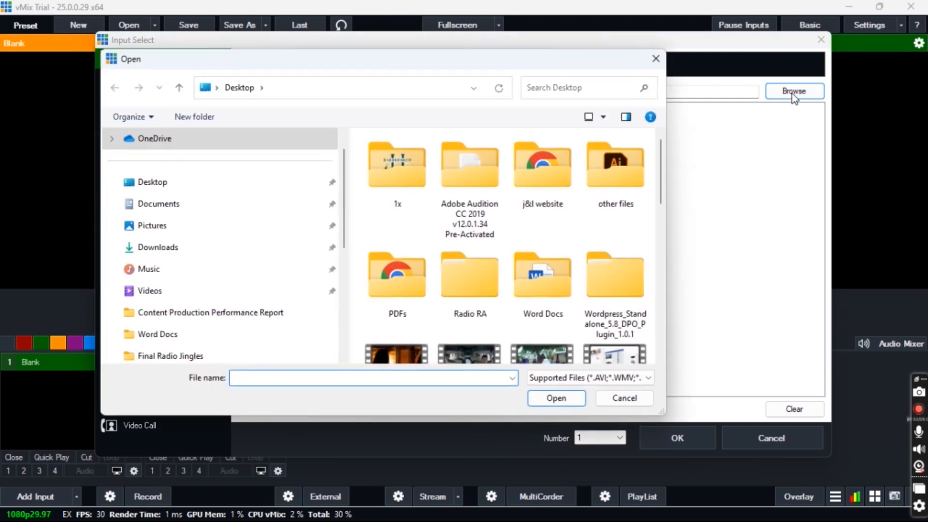
left_click_drag(344, 228, 337, 283)
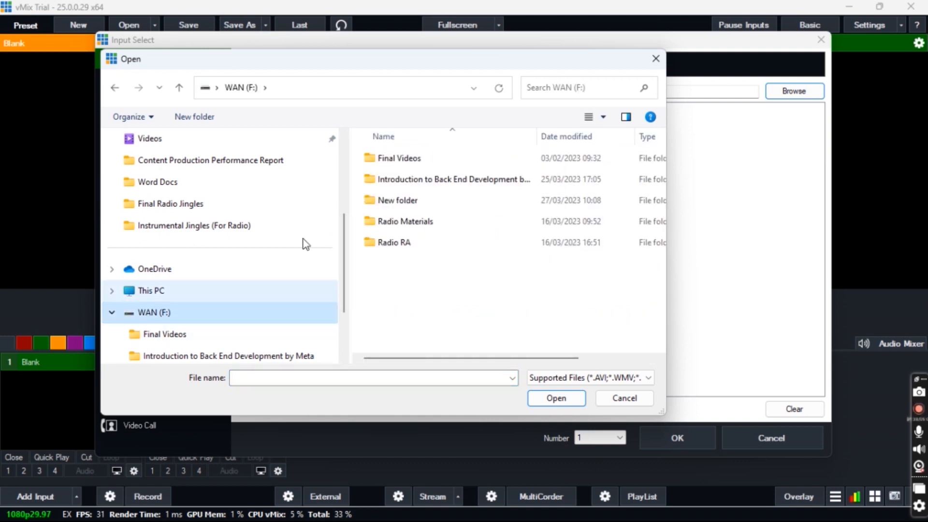
double_click(406, 161)
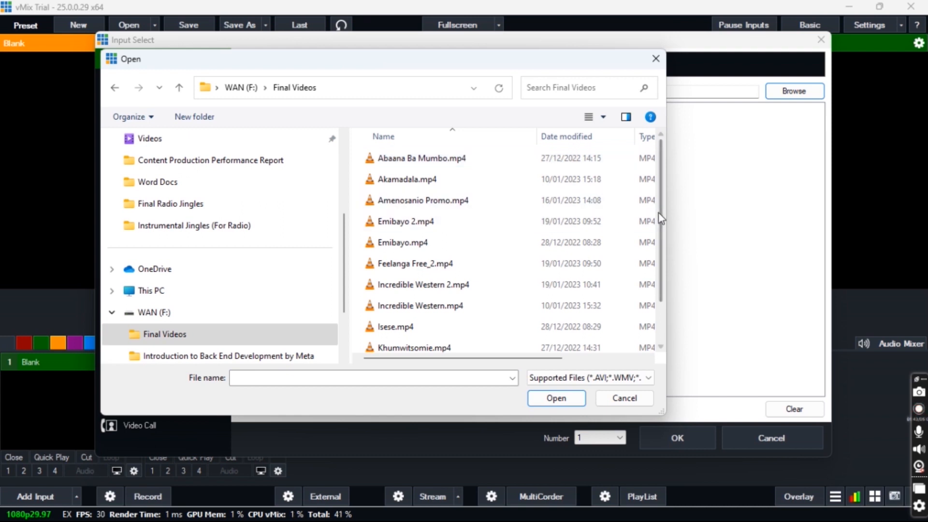
left_click_drag(660, 217, 657, 265)
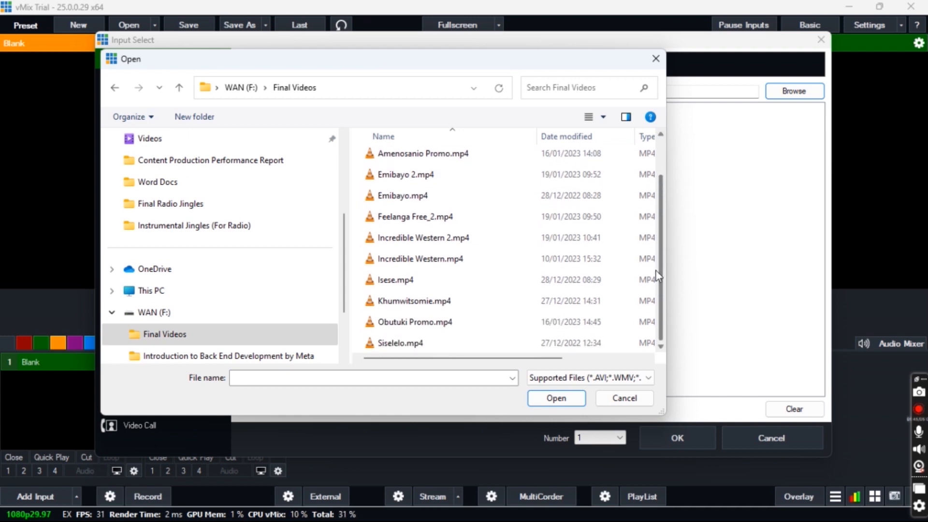
left_click(418, 324)
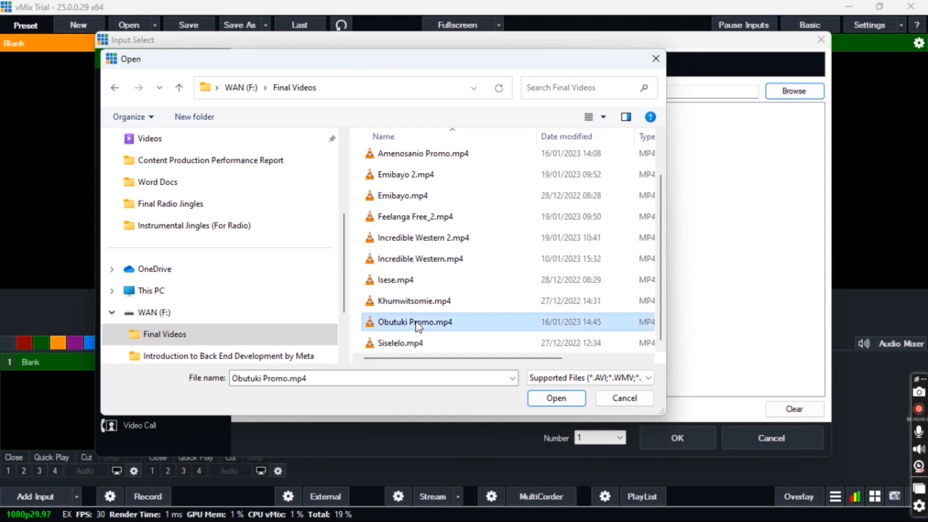
left_click(556, 399)
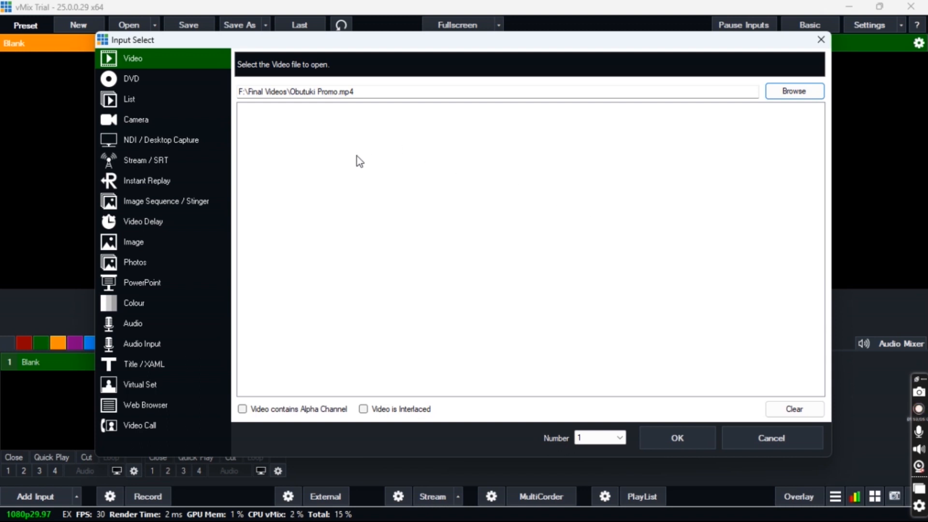
left_click(684, 438)
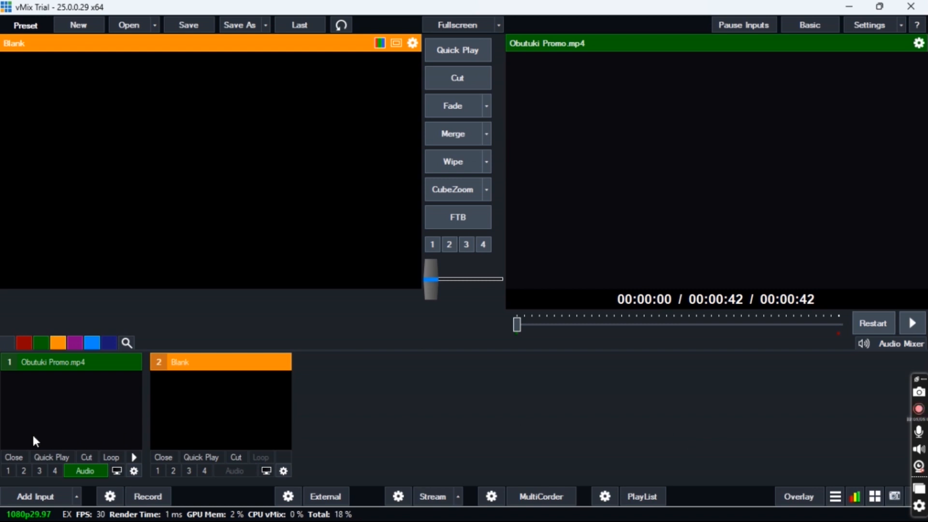
Play the Obutuki Promo.mp4 input for about two seconds, pause it, and load it into the preview.
left_click(135, 457)
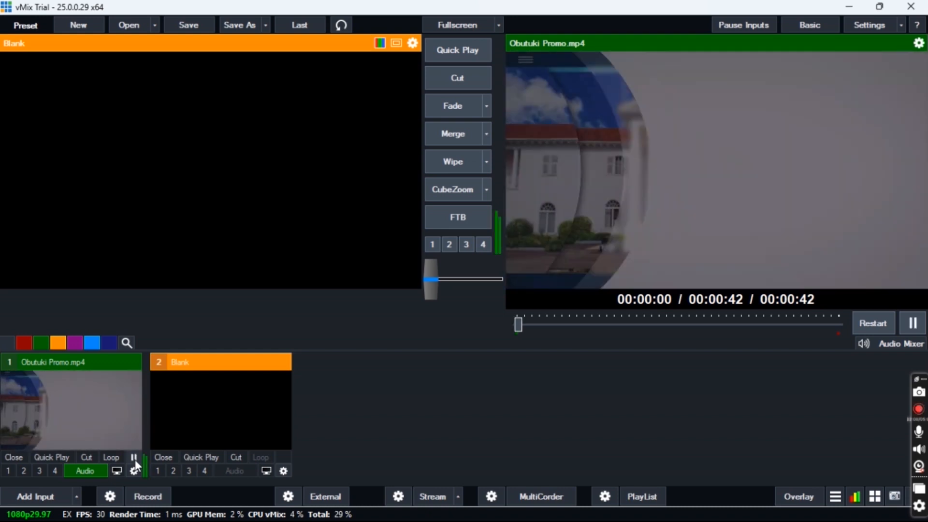
left_click(135, 460)
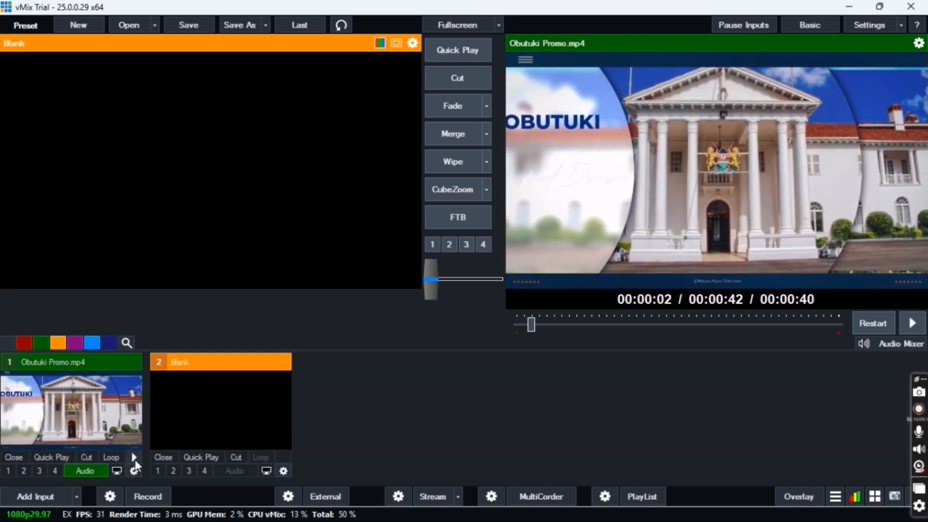
left_click(100, 427)
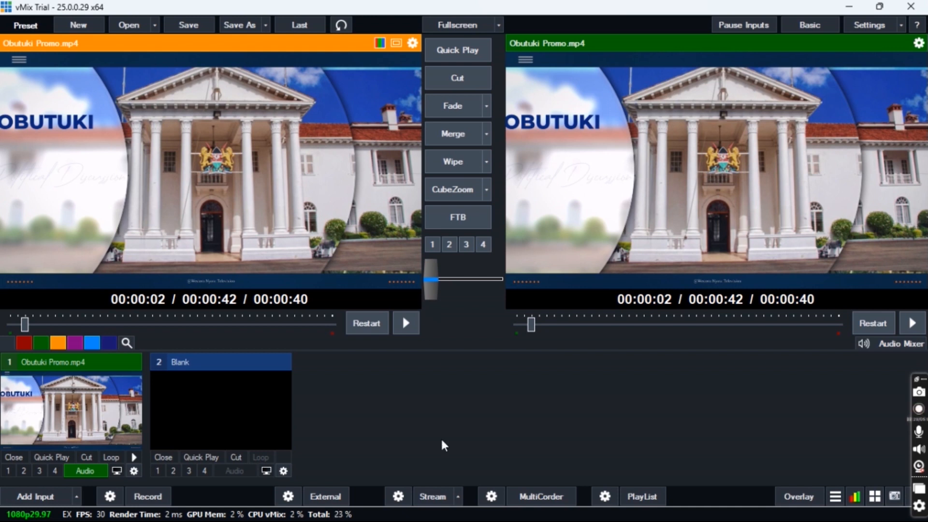
Add Isese.mp4 from the Final Videos folder as video input 2.
left_click(25, 497)
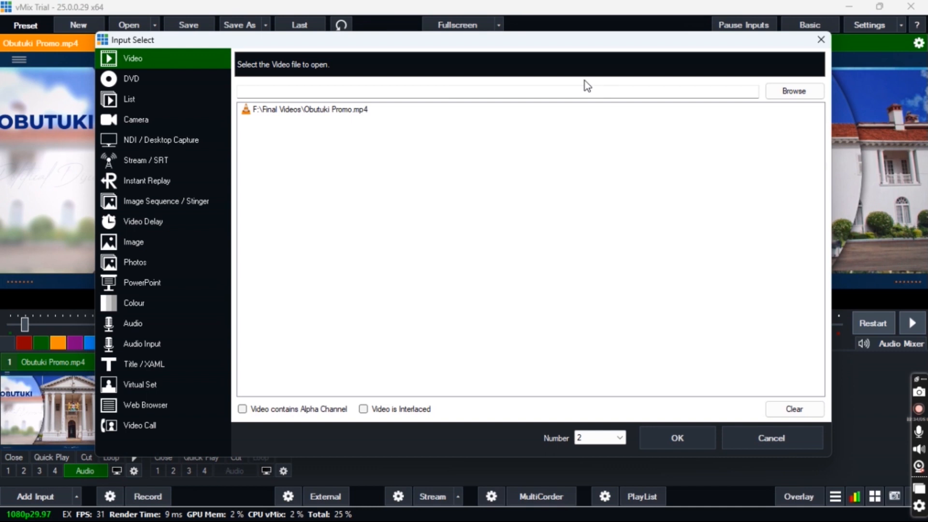
left_click(783, 94)
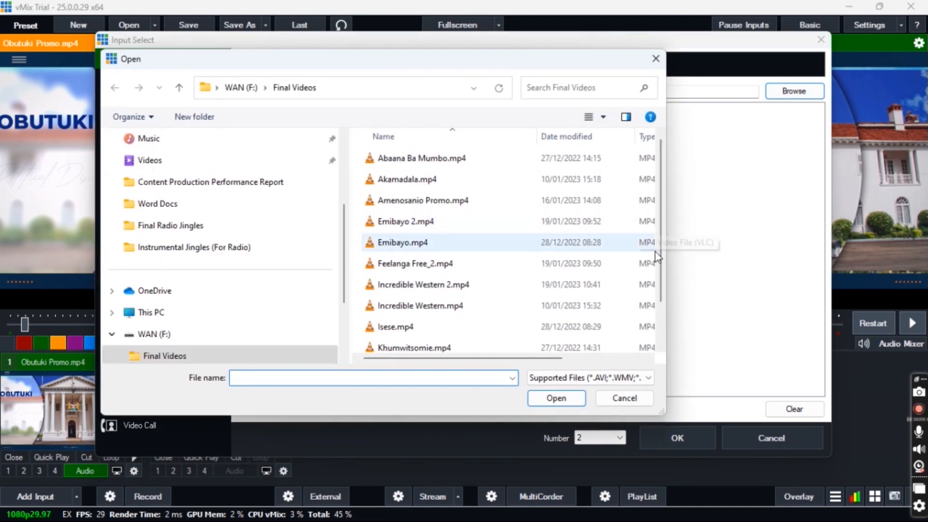
left_click(402, 266)
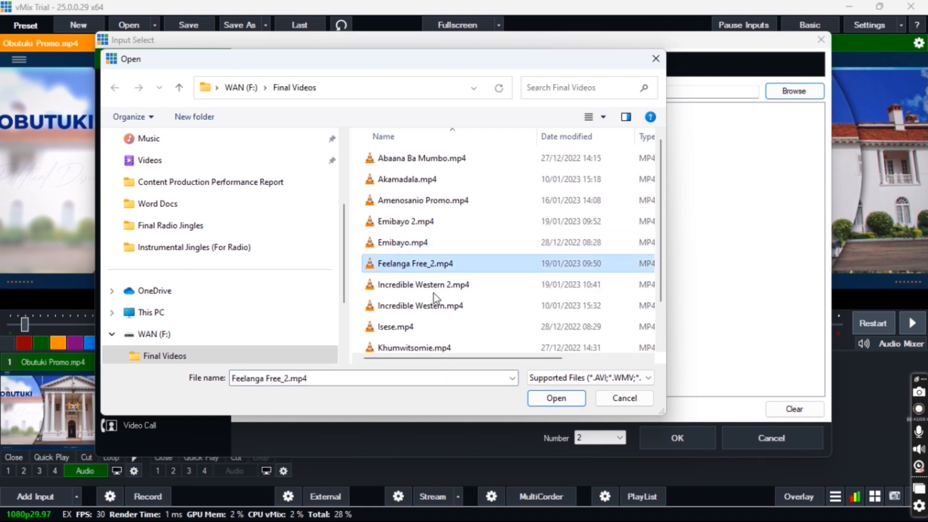
left_click(401, 329)
left_click(574, 399)
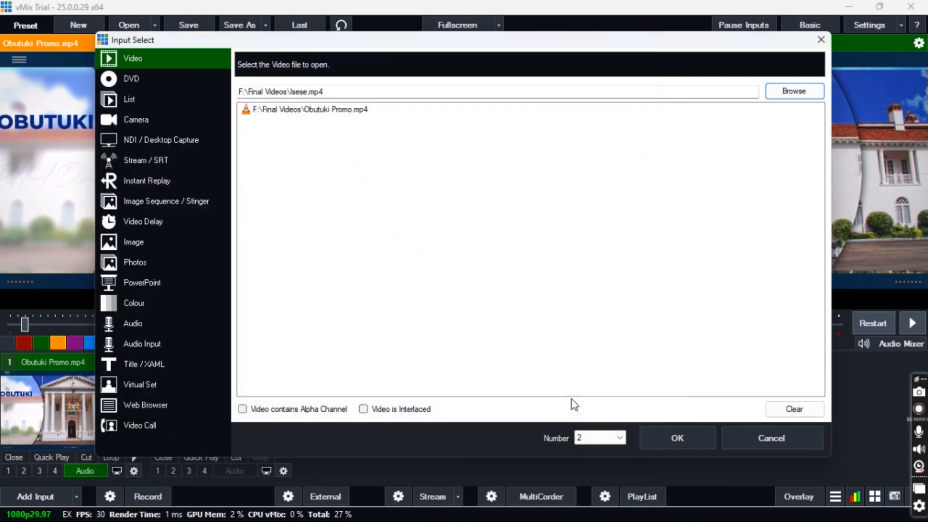
left_click(679, 447)
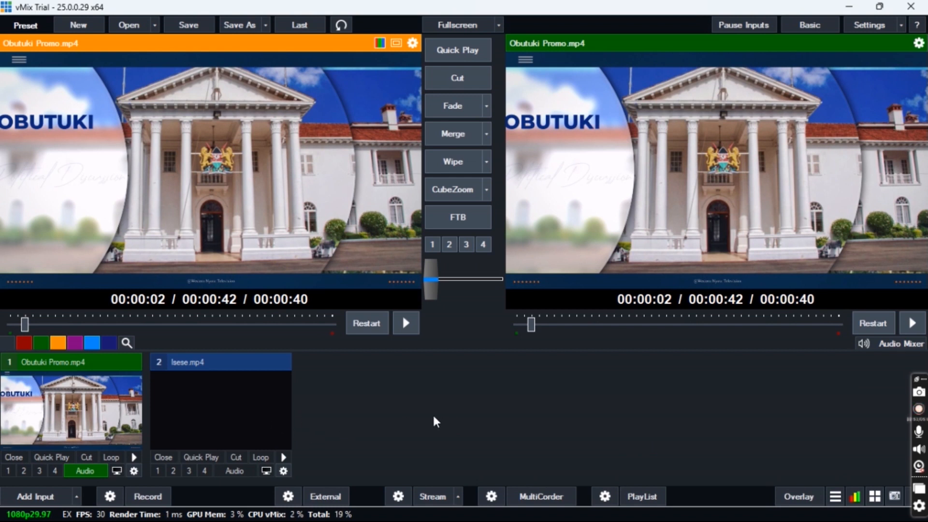
Load Isese.mp4 into the preview and run a Merge transition between preview and output.
left_click(228, 405)
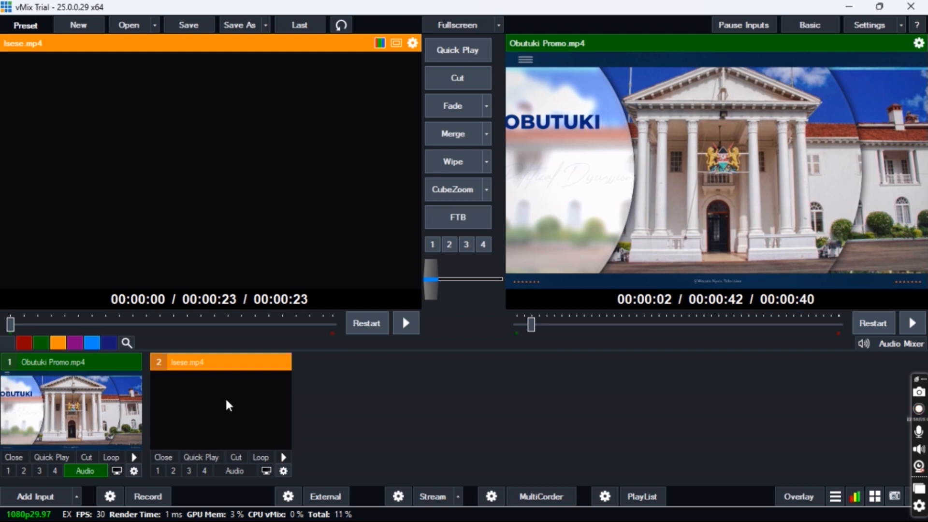
left_click(450, 138)
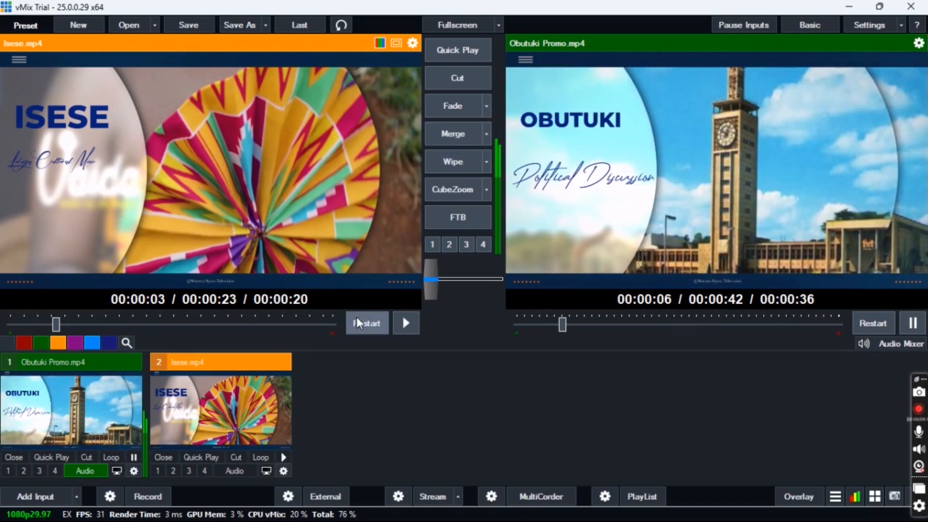
Play Isese.mp4 in the preview and pause Obutuki Promo.mp4 in the output.
left_click(406, 325)
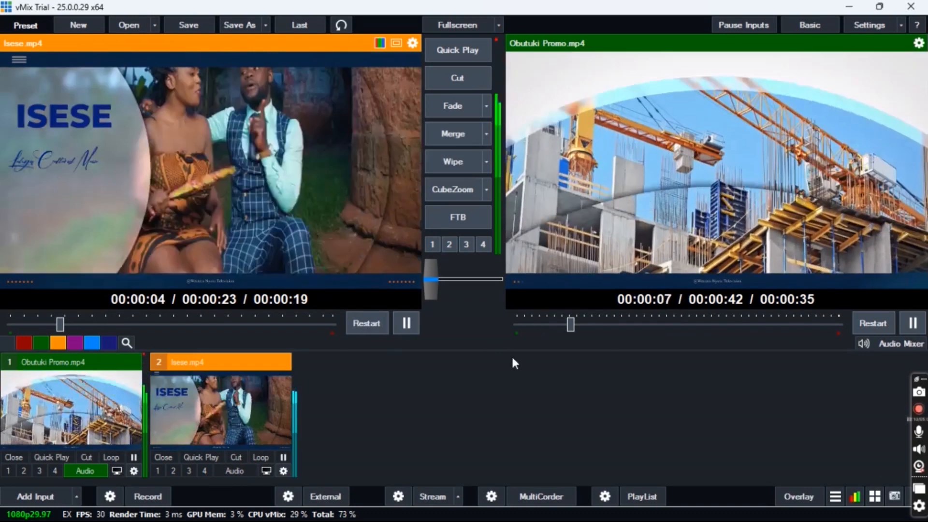
left_click(913, 322)
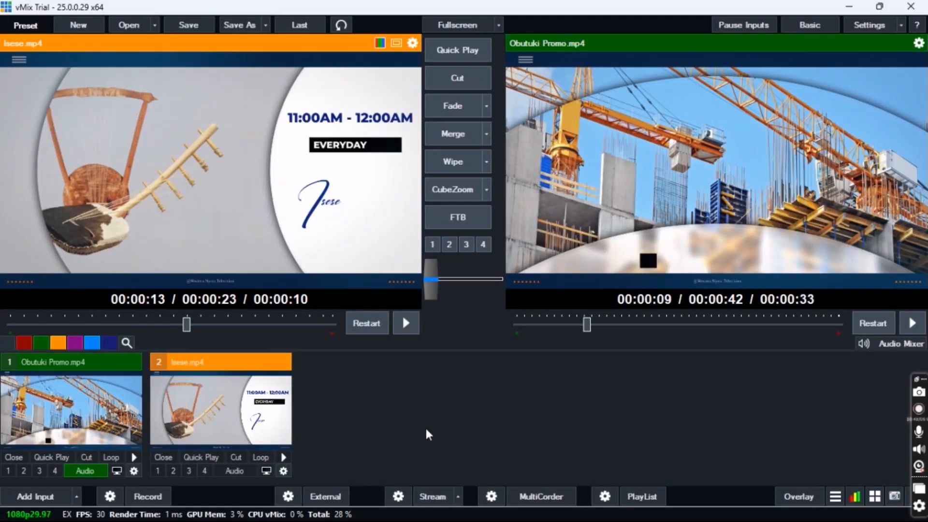
Add a List as input 3 containing the Final Videos files from Abaana Ba Mumbo.mp4 through Khumwitsomie.mp4.
left_click(27, 503)
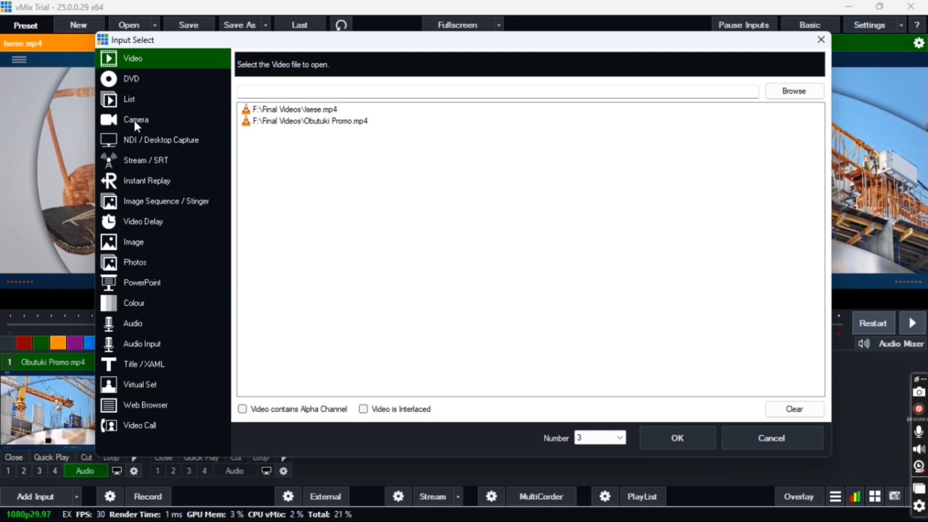
left_click(128, 102)
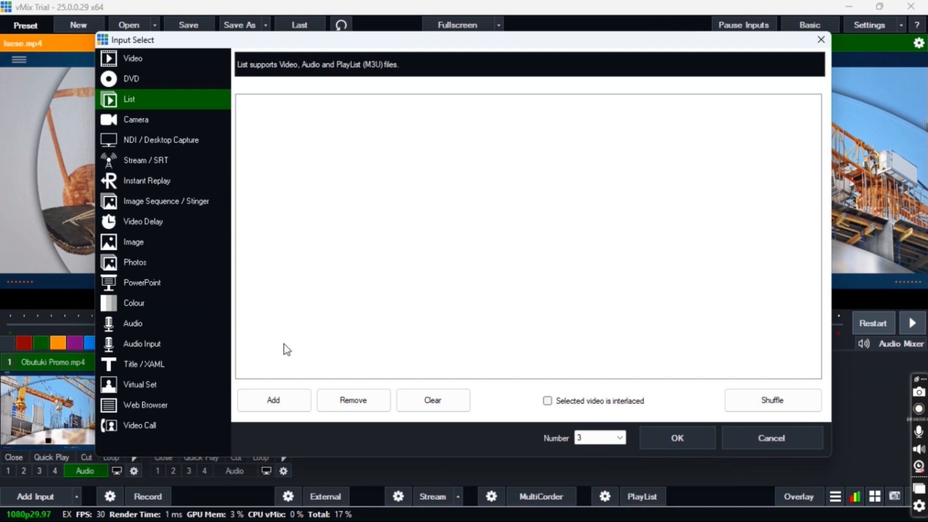
left_click(291, 404)
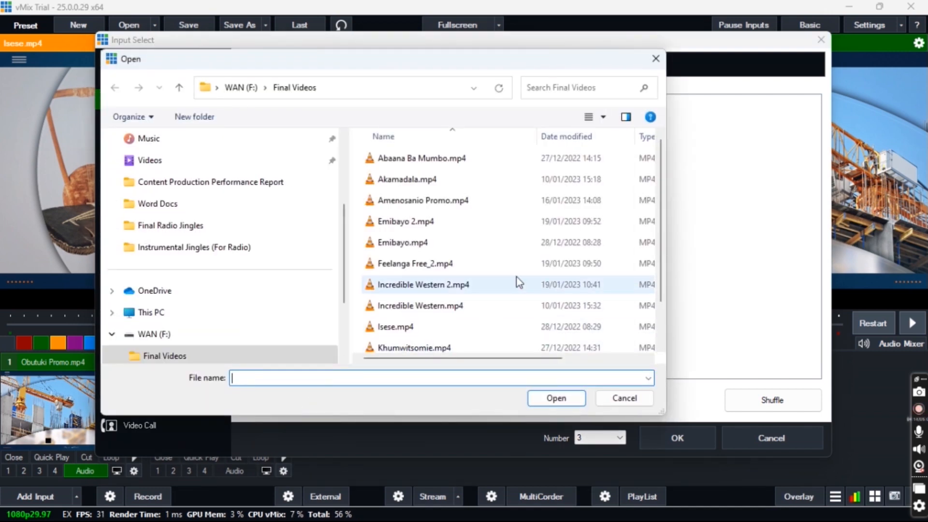
left_click(444, 160)
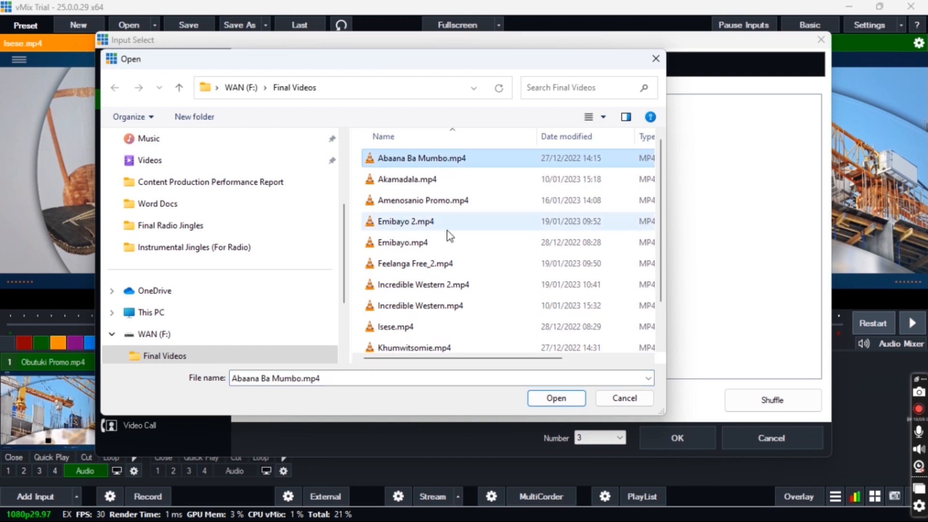
left_click(454, 284, "shift")
left_click(426, 311, "shift")
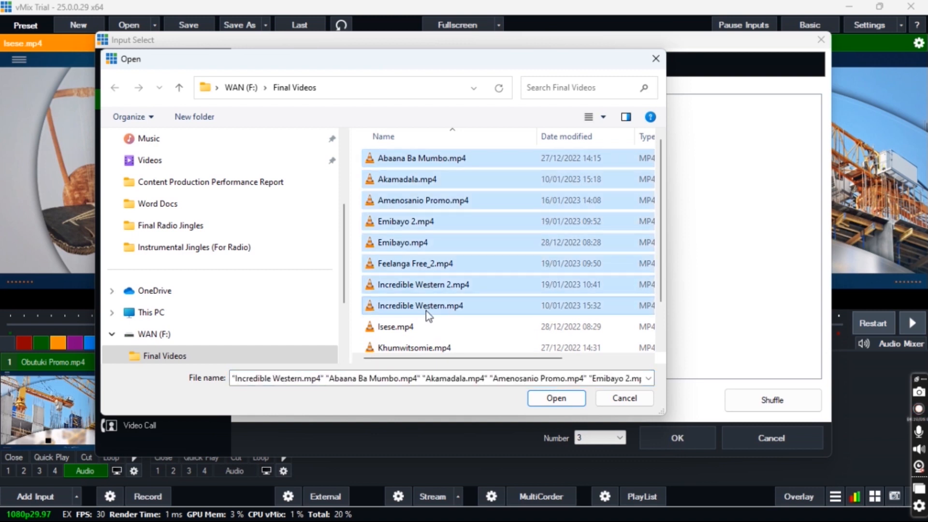
left_click(416, 327, "shift")
left_click(419, 348, "shift")
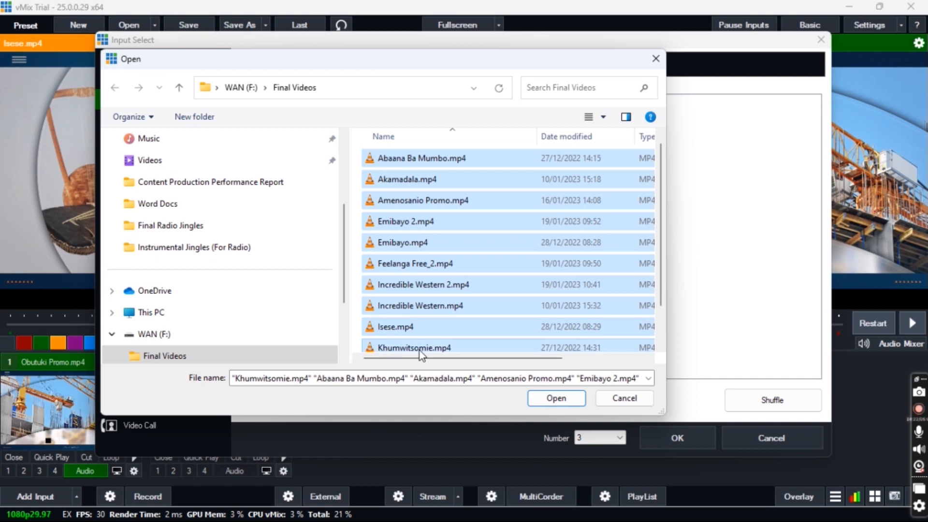
left_click(556, 398)
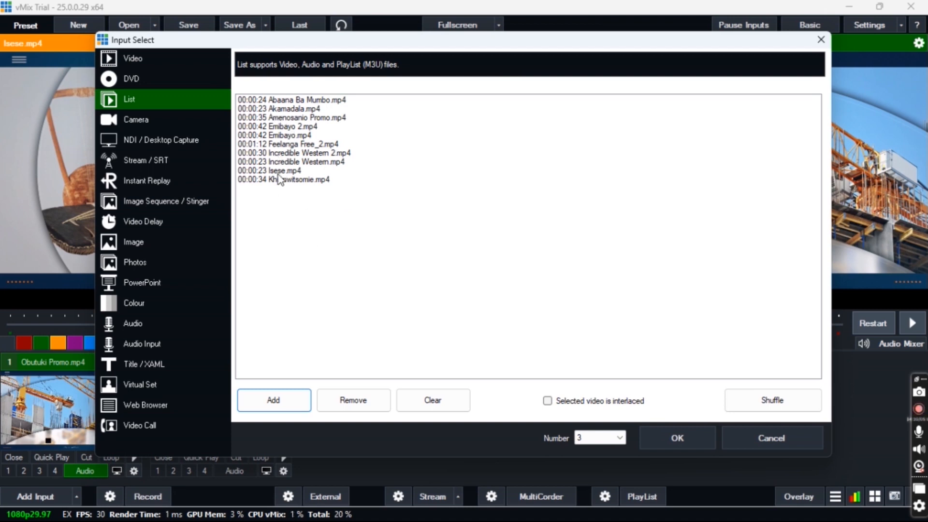
left_click(690, 434)
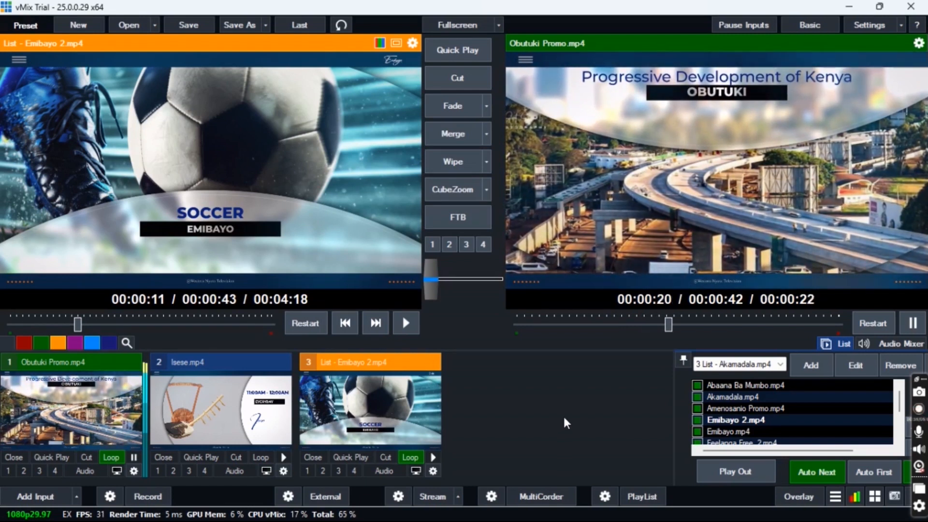
Add the HP HD Webcam [Fixed] as camera input 4, keeping the Default input, 1280x720 resolution and NTSC 29.97p frame rate.
left_click(30, 497)
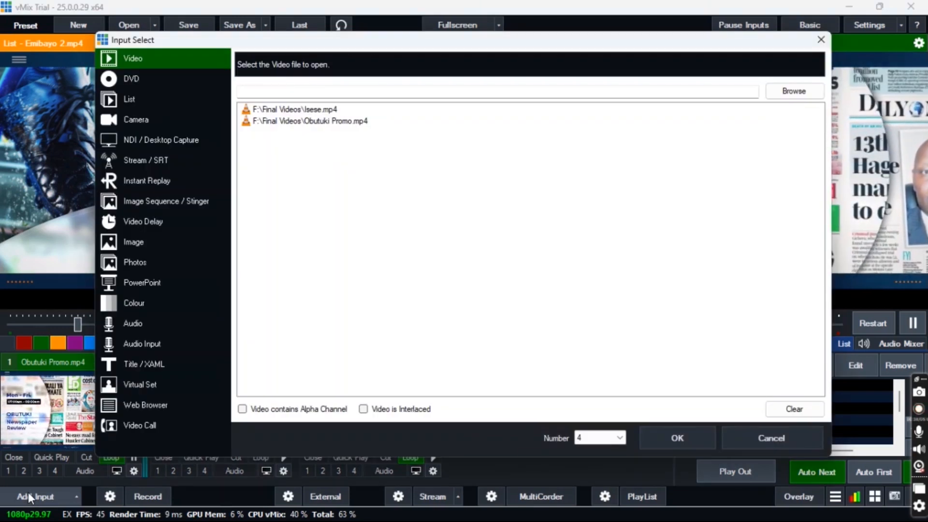
left_click(141, 118)
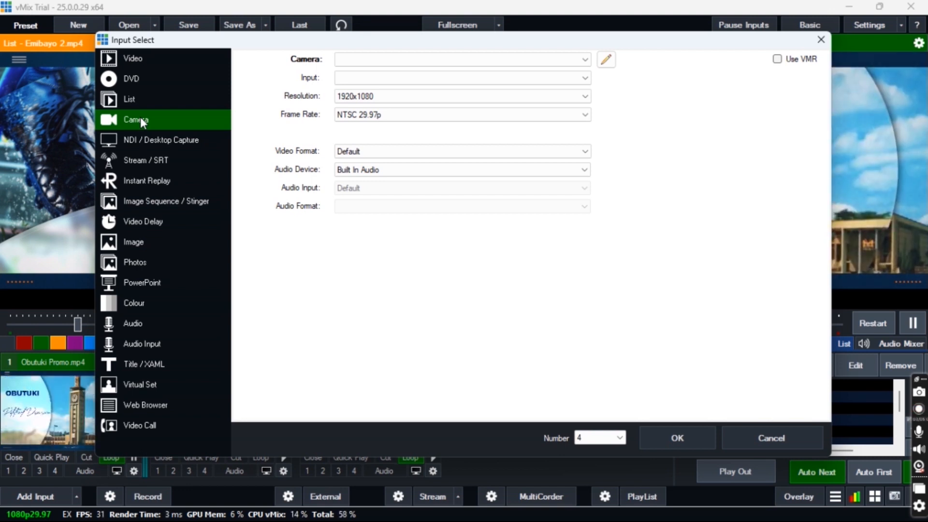
left_click(424, 62)
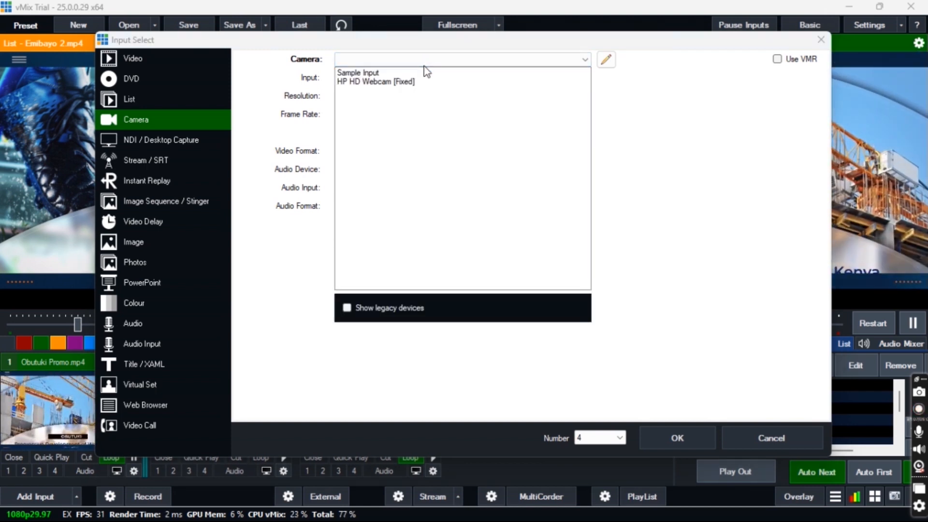
left_click(400, 82)
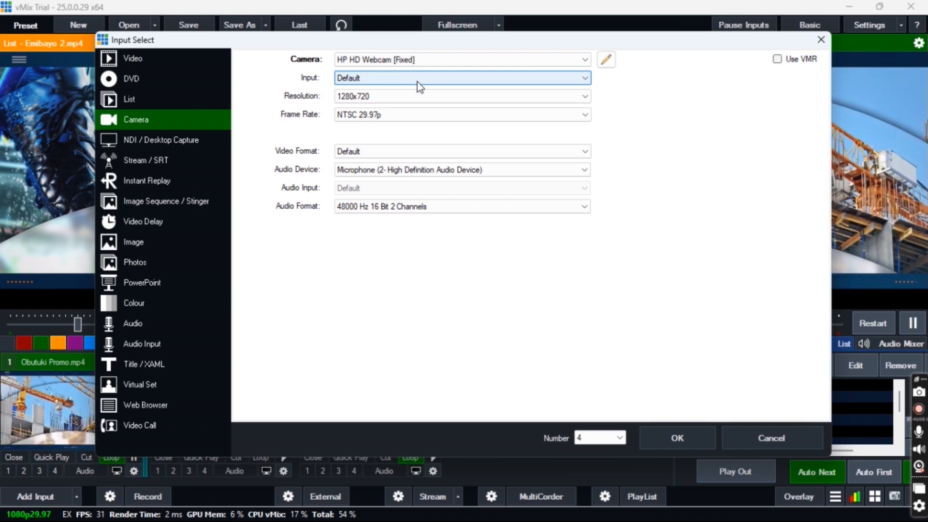
left_click(454, 55)
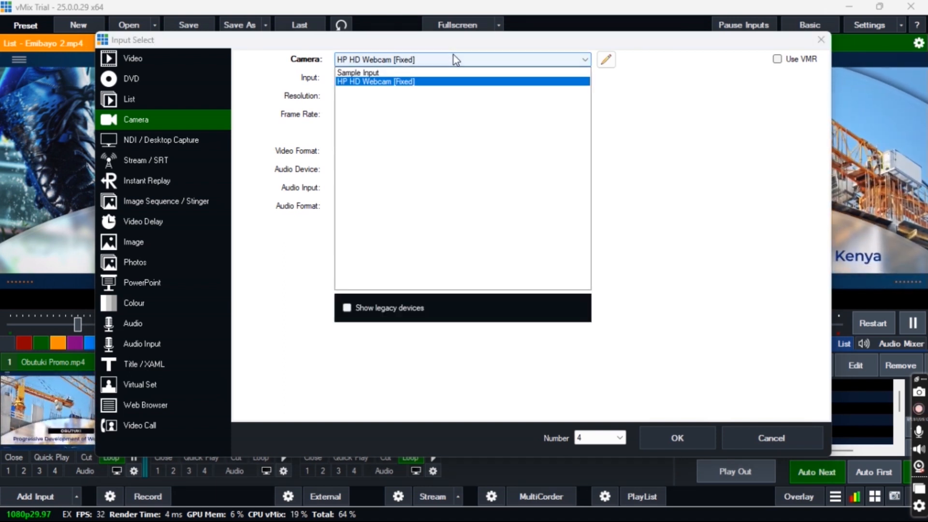
left_click(453, 55)
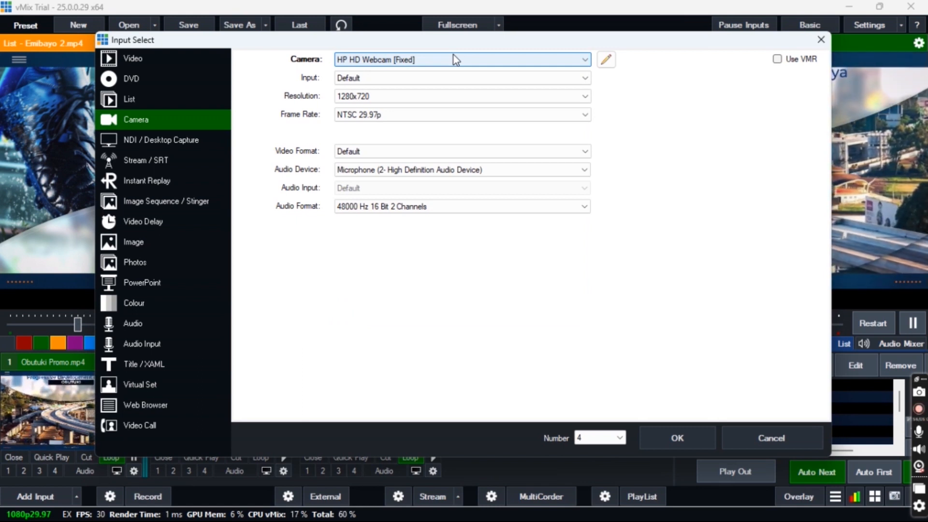
left_click(420, 78)
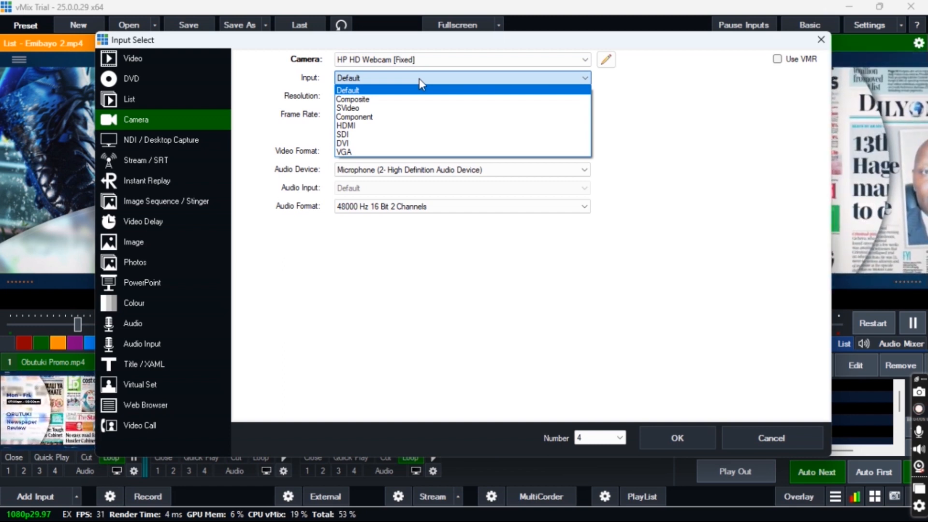
left_click(419, 78)
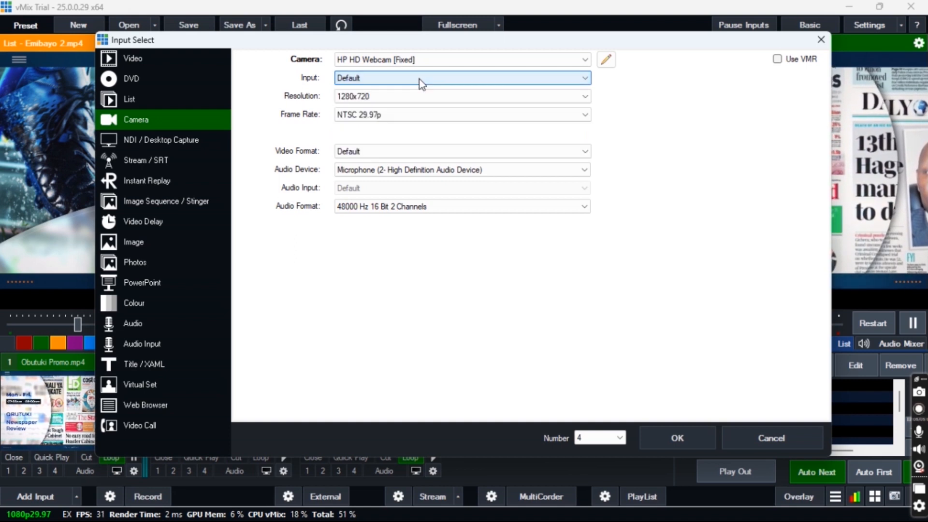
left_click(447, 99)
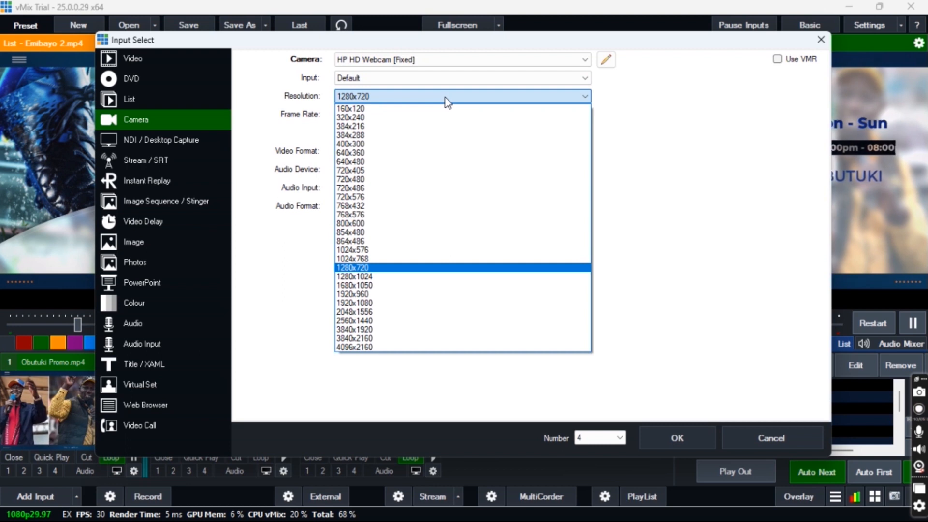
left_click(447, 100)
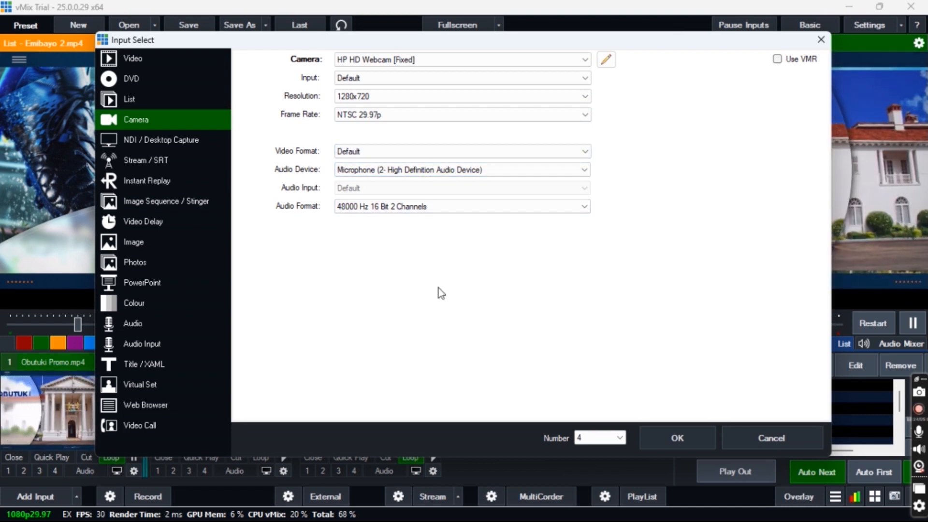
left_click(668, 436)
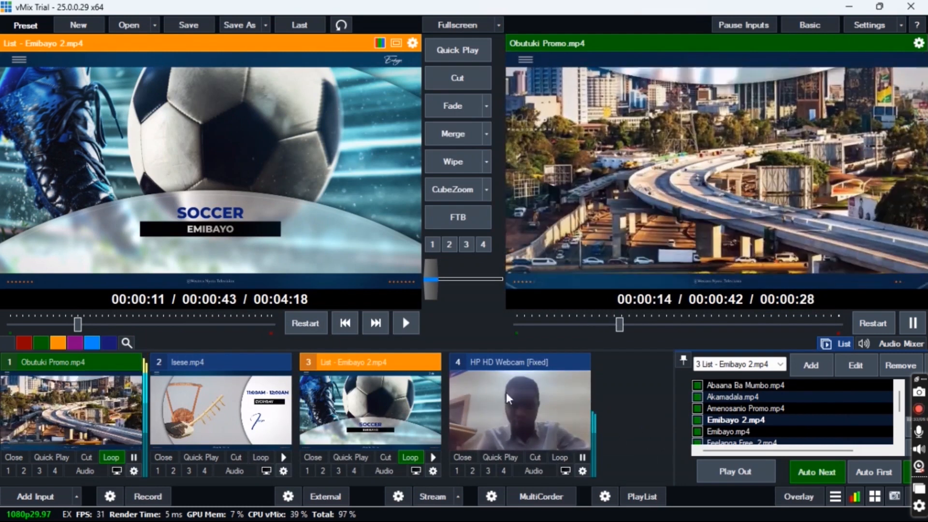
Load the webcam input into the preview, merge it into the output, and toggle its audio.
left_click(520, 414)
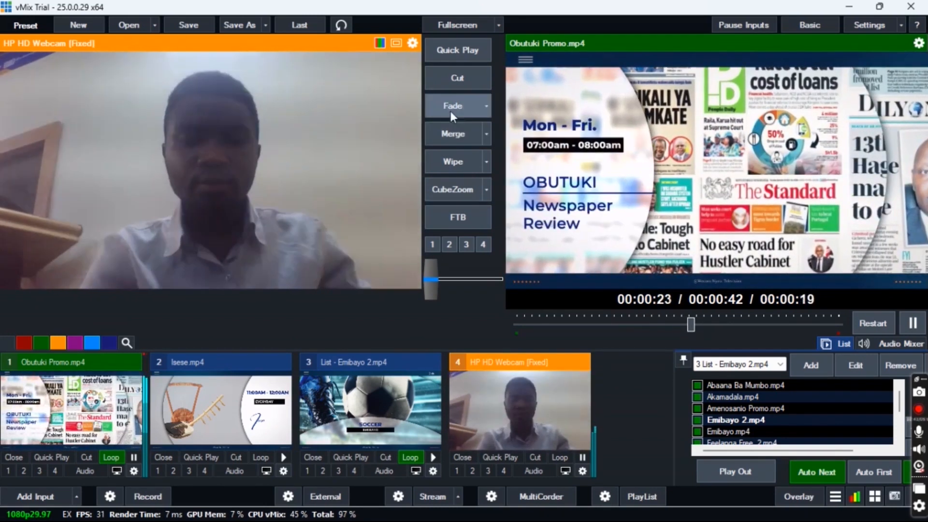
left_click(445, 133)
left_click(529, 471)
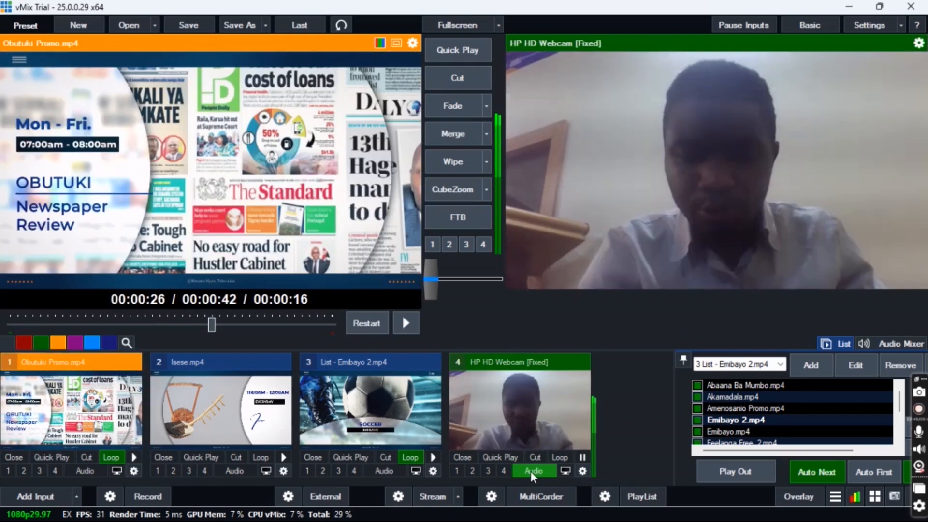
left_click(530, 471)
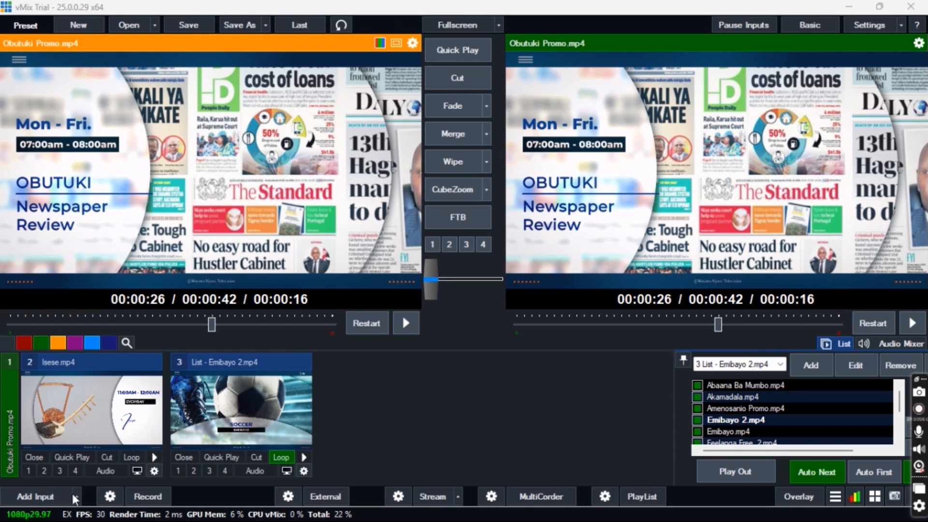
Add the NDI source vMix - Output 1 from PC7 as input 4 and merge it from the preview into the output.
left_click(28, 493)
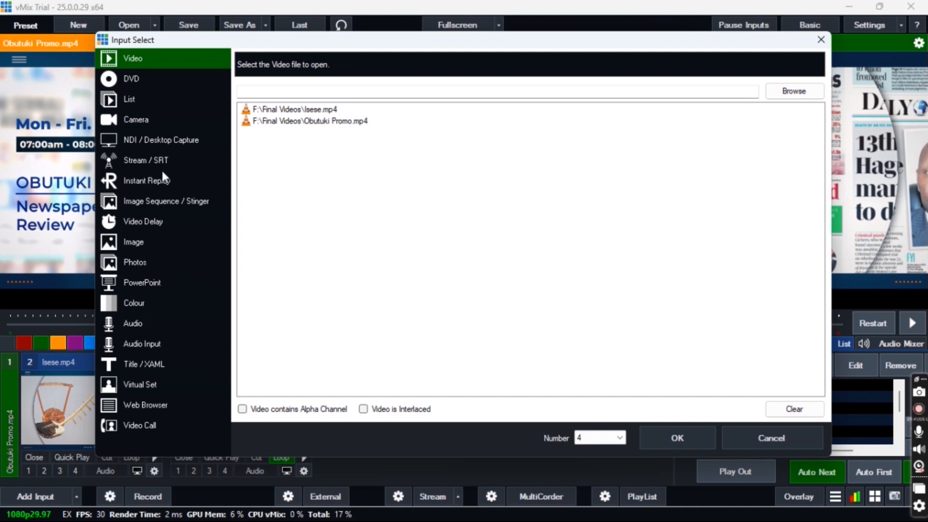
left_click(157, 139)
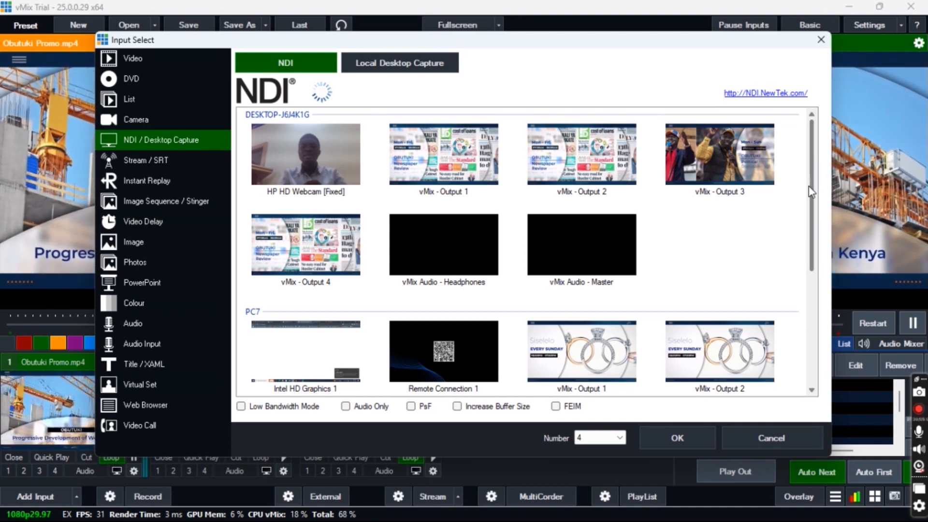
left_click_drag(807, 187, 808, 240)
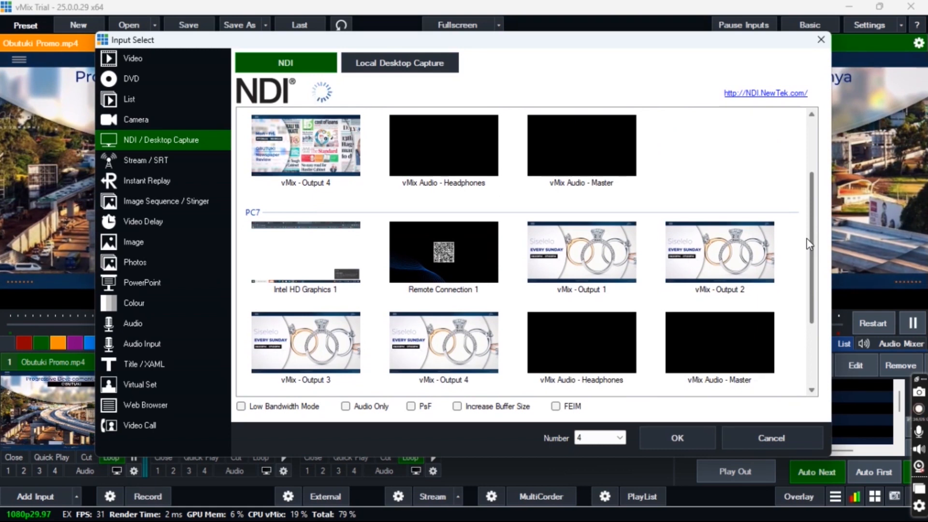
left_click_drag(805, 242, 802, 254)
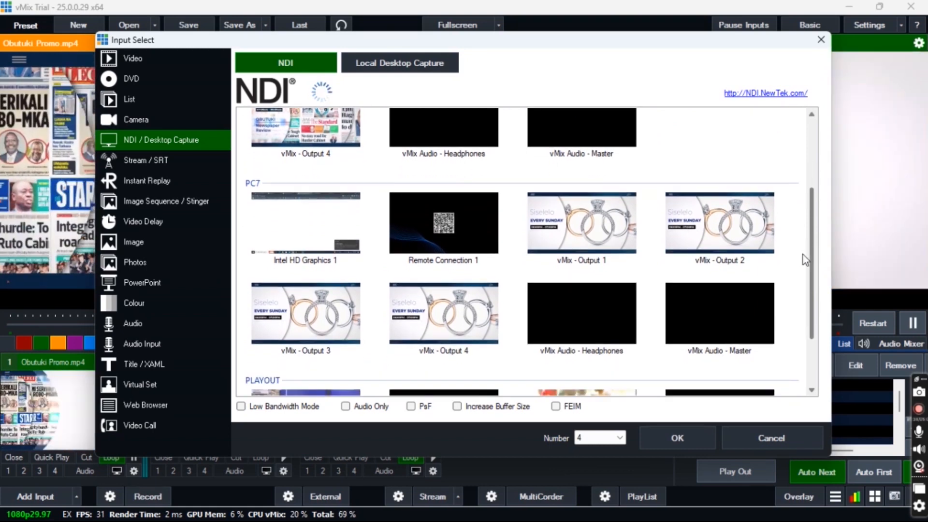
left_click(576, 231)
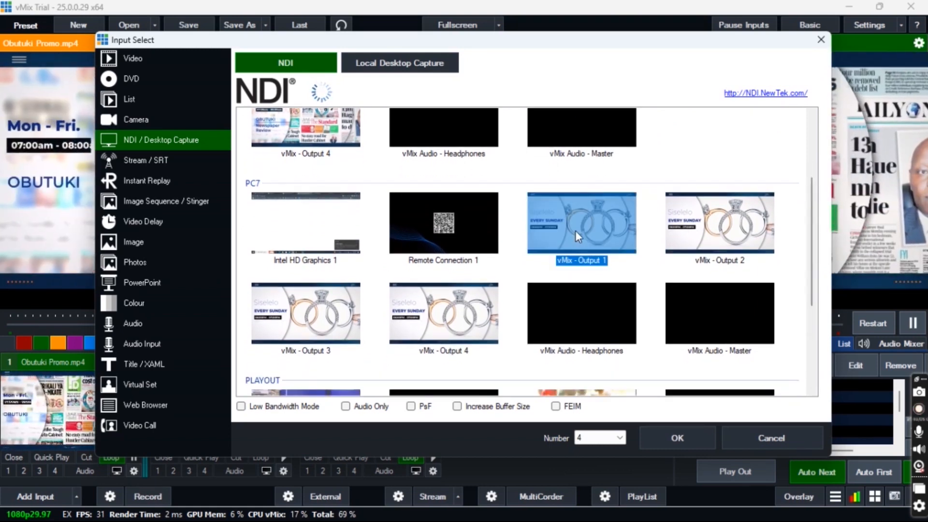
left_click(677, 438)
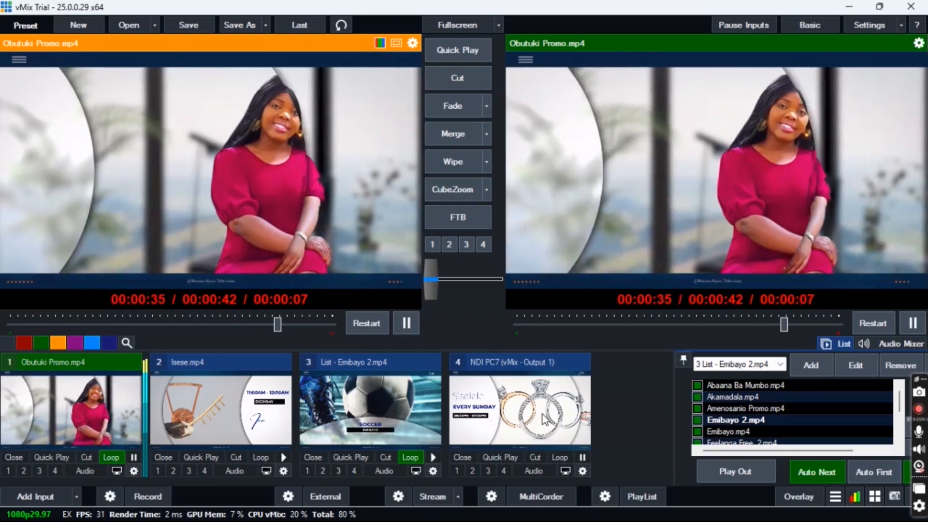
left_click(544, 419)
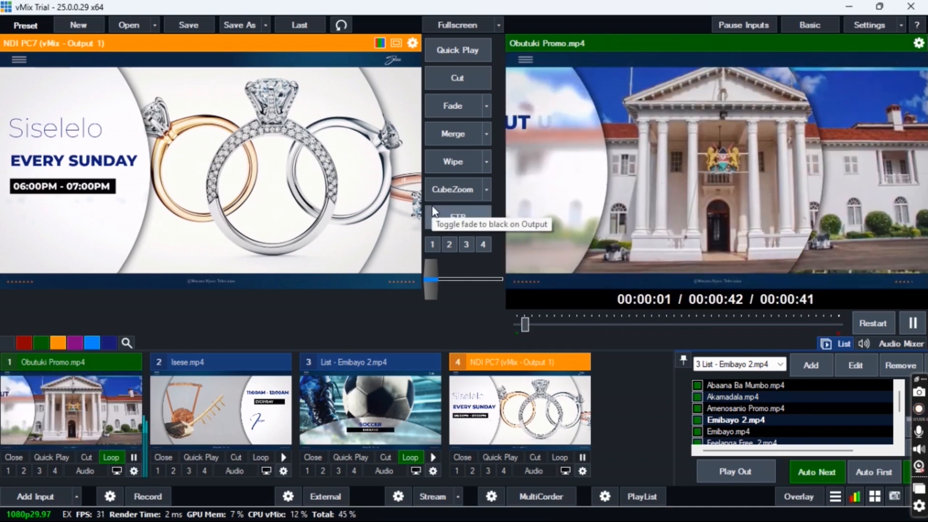
left_click(449, 141)
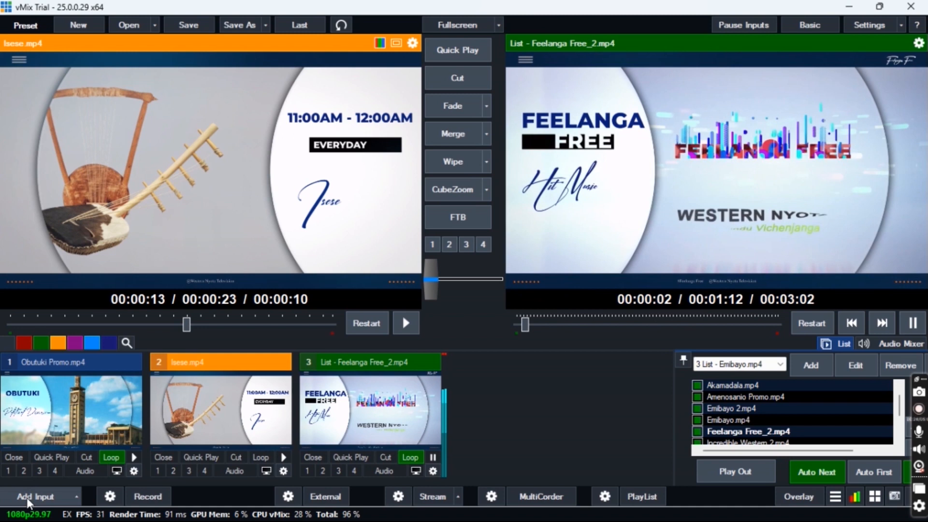
Add the GT title template Title 1- Element Red as input 4 and close its title editor without changing the text.
left_click(28, 503)
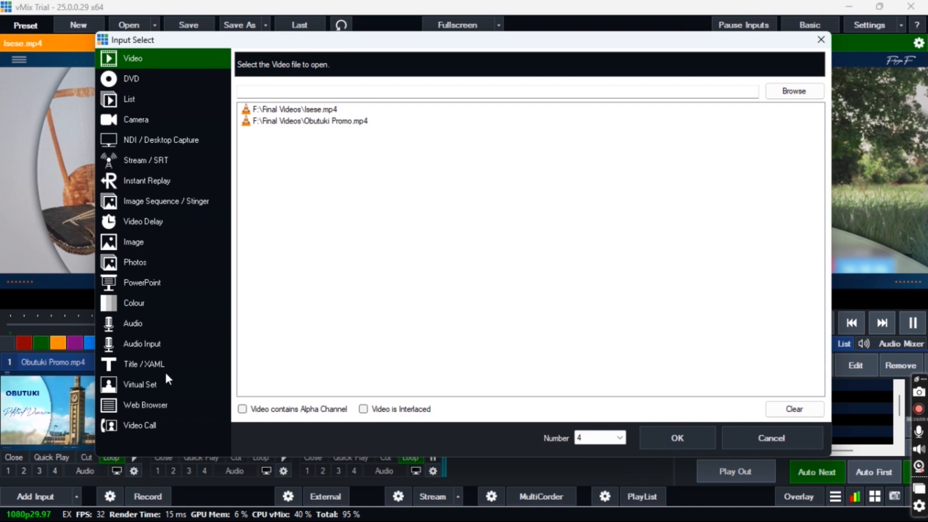
left_click(144, 368)
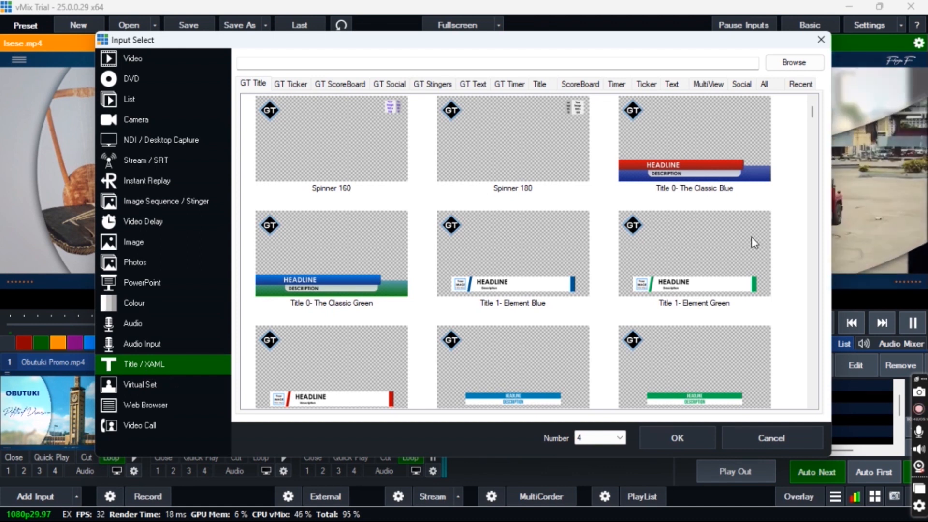
left_click_drag(814, 113, 813, 118)
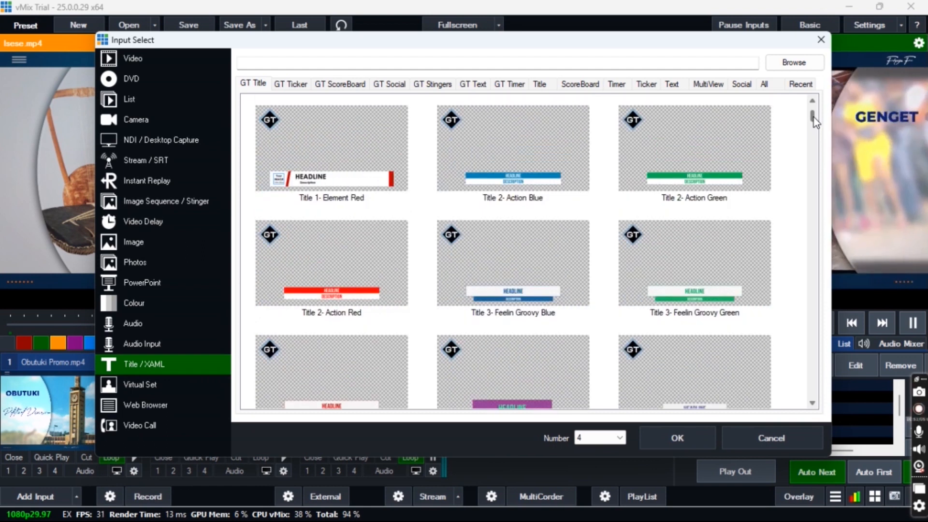
left_click(312, 143)
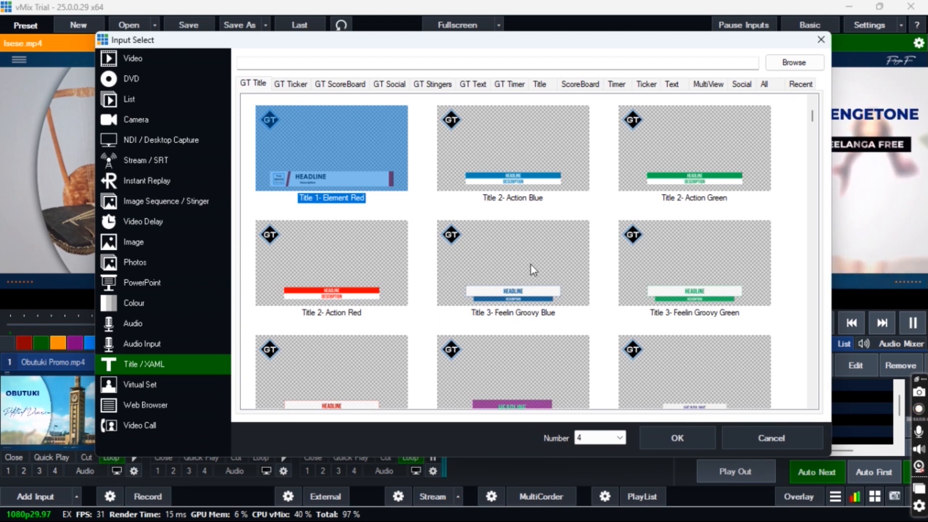
left_click(675, 438)
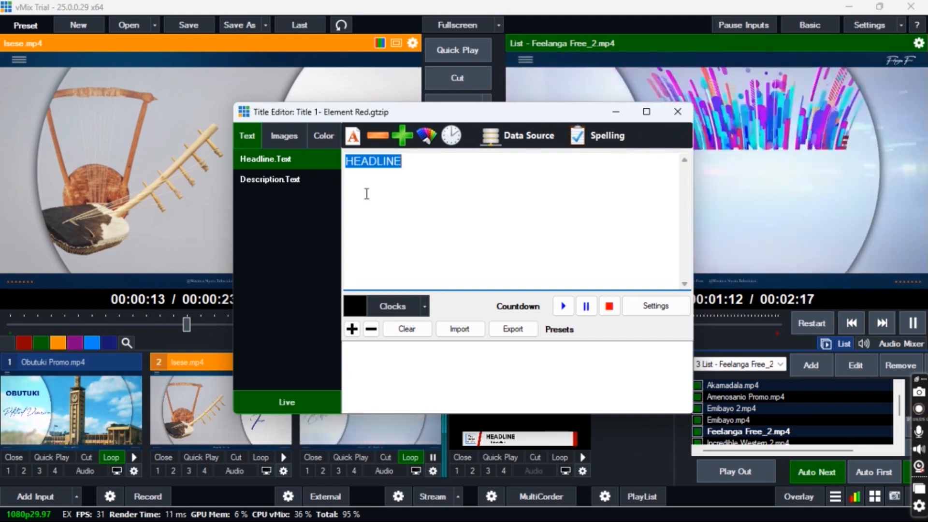
left_click(677, 112)
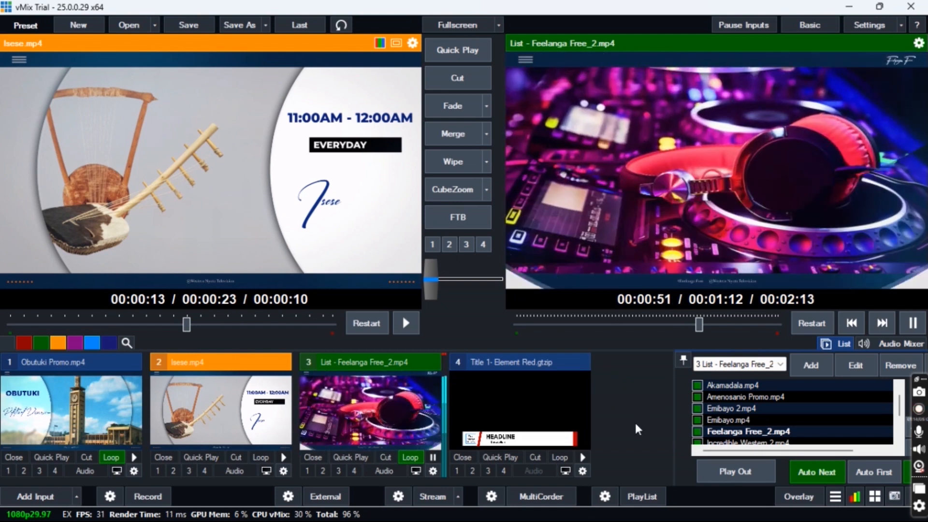
Load the Title 1- Element Red input into the preview and set its headline text to AKAMADALA in the Title Editor.
left_click(508, 408)
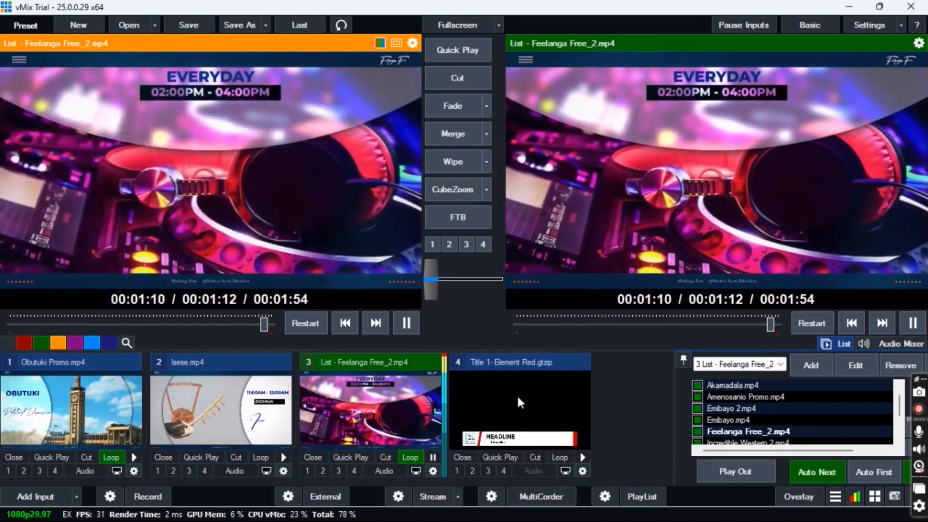
left_click(517, 393)
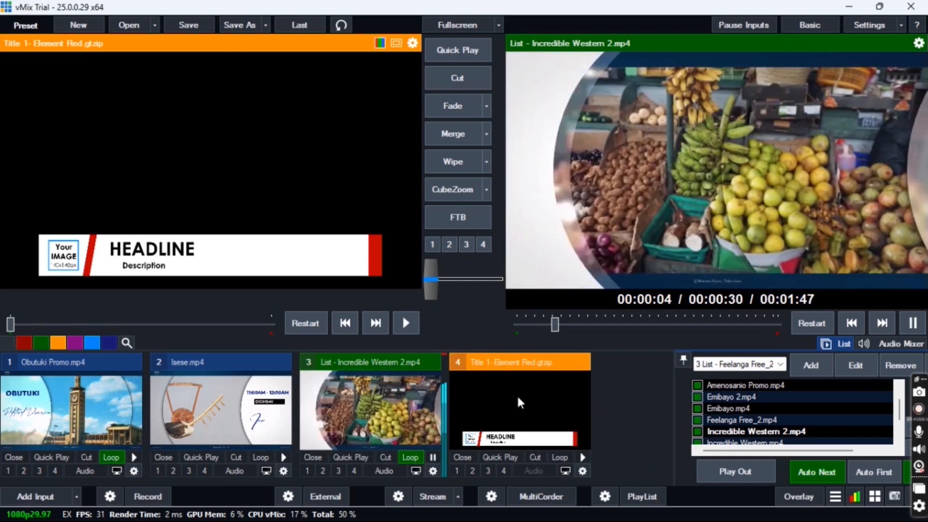
right_click(518, 400)
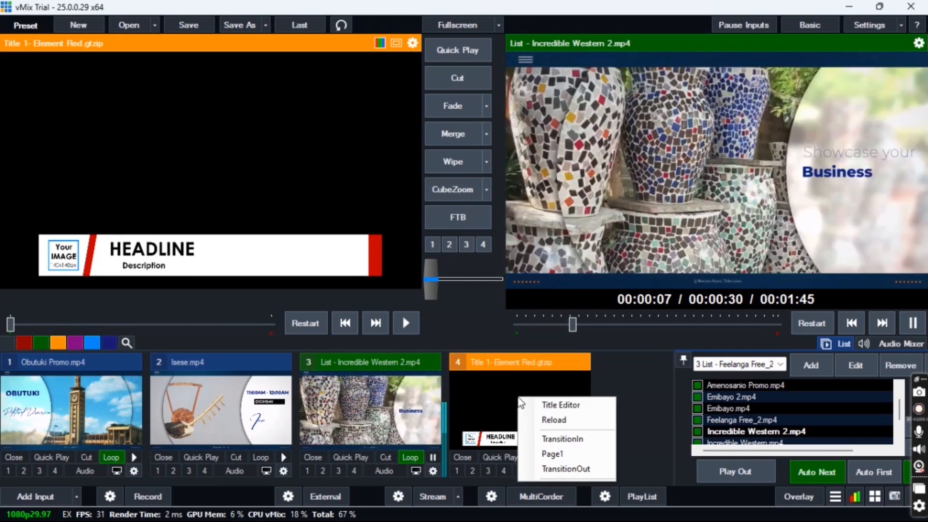
left_click(553, 407)
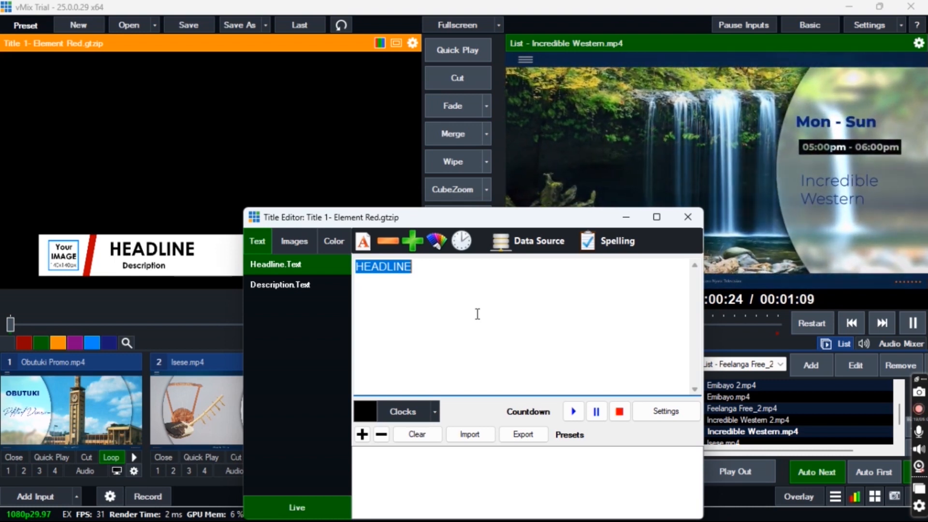
type("ak")
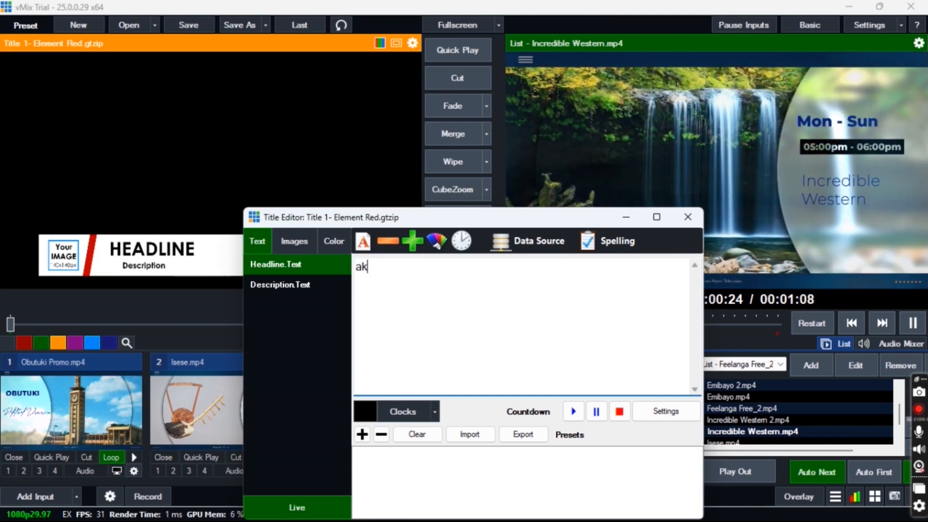
type("AKAMADALA")
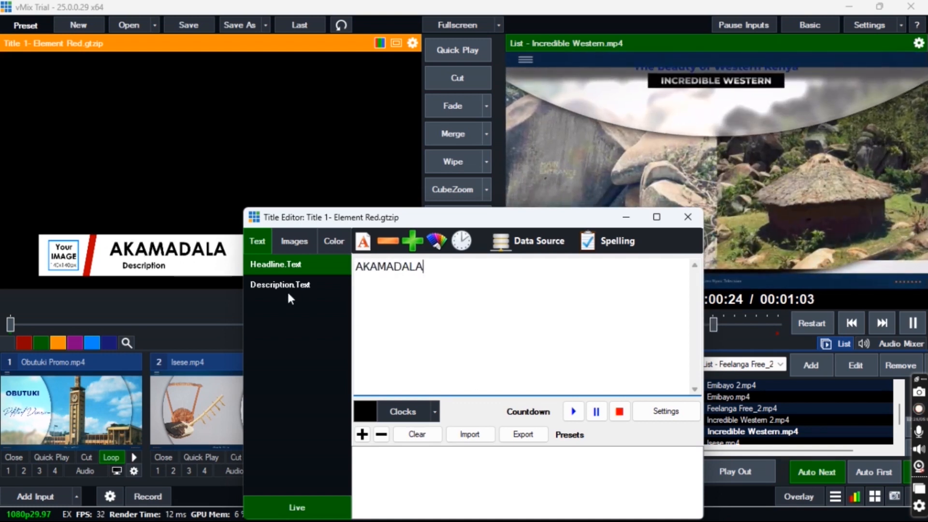
Set the title's Description.Text to Cultural programme in the Title Editor.
left_click(280, 284)
left_click(276, 286)
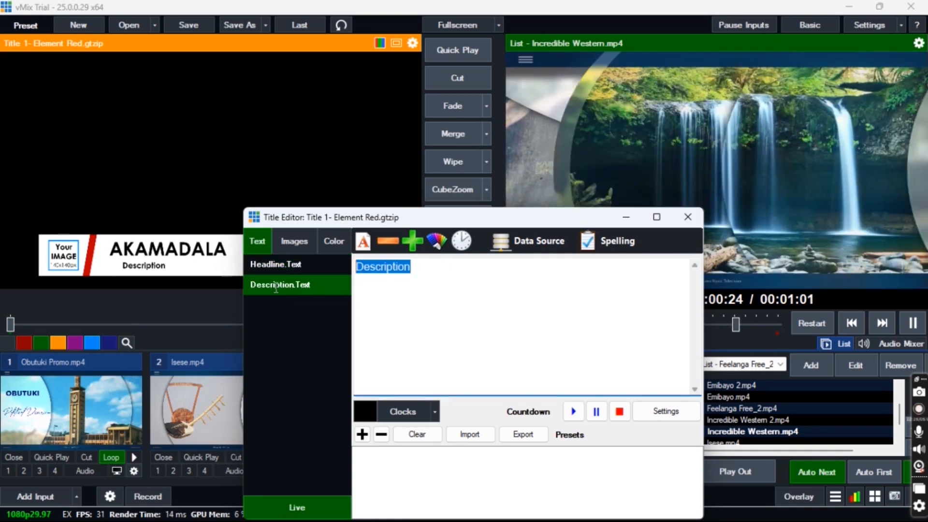
type("C")
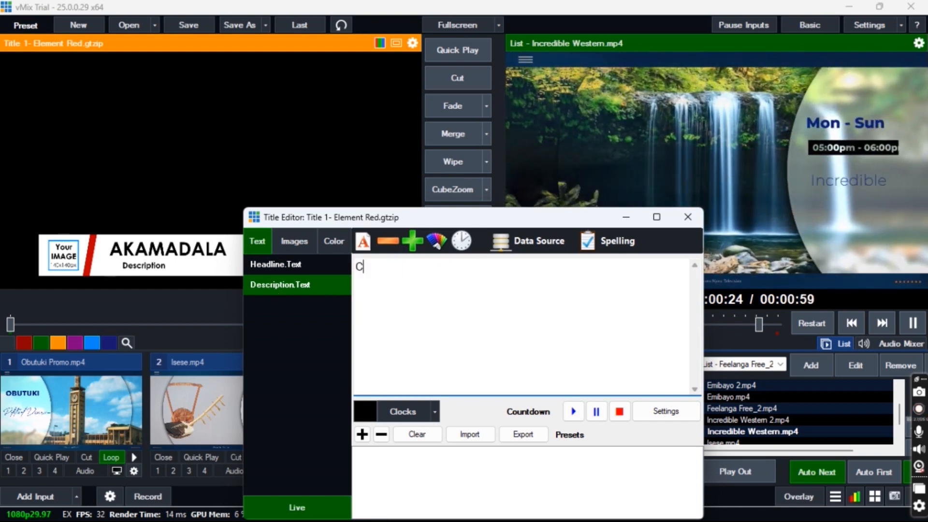
type("ultura")
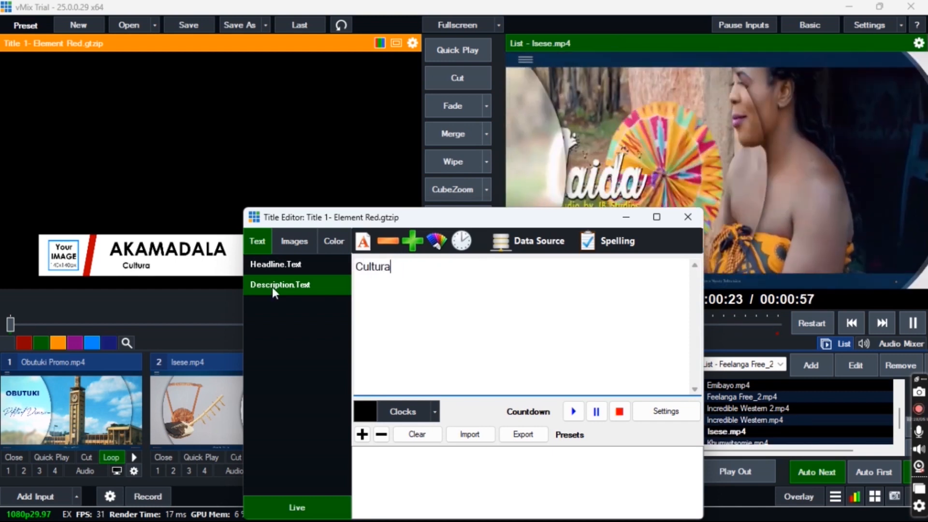
type("l pro")
key("BackSpace")
type("rogramme")
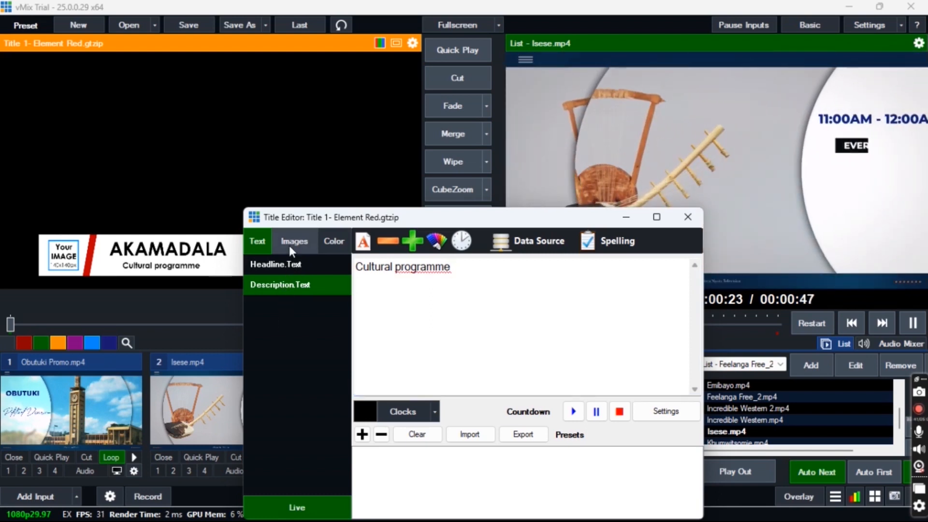
Replace the title's LogoImage.Source placeholder with RA Radio.png from the Pictures folder.
left_click(289, 247)
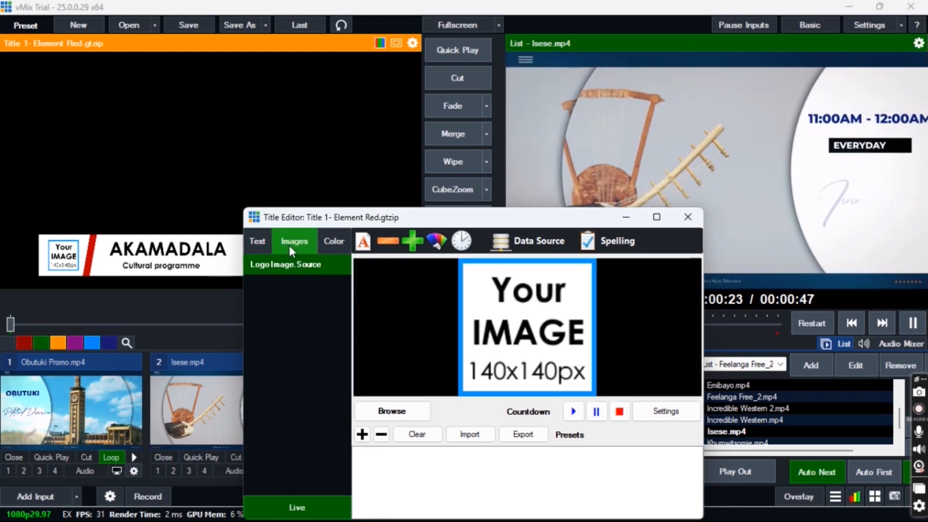
left_click(395, 410)
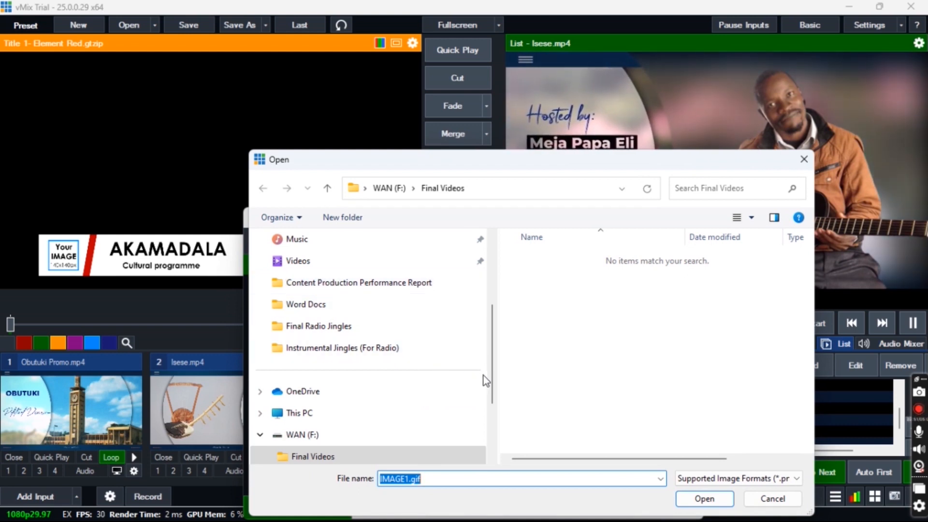
left_click_drag(492, 385, 492, 359)
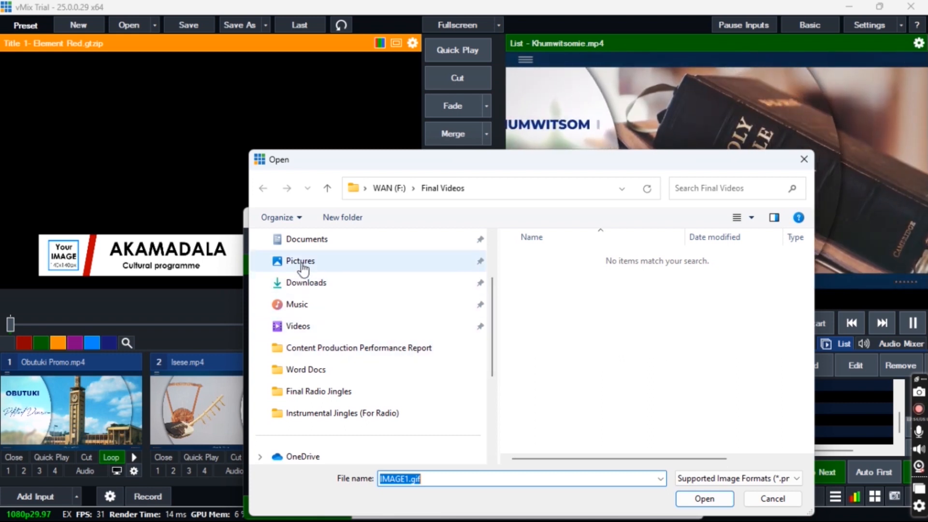
left_click(301, 263)
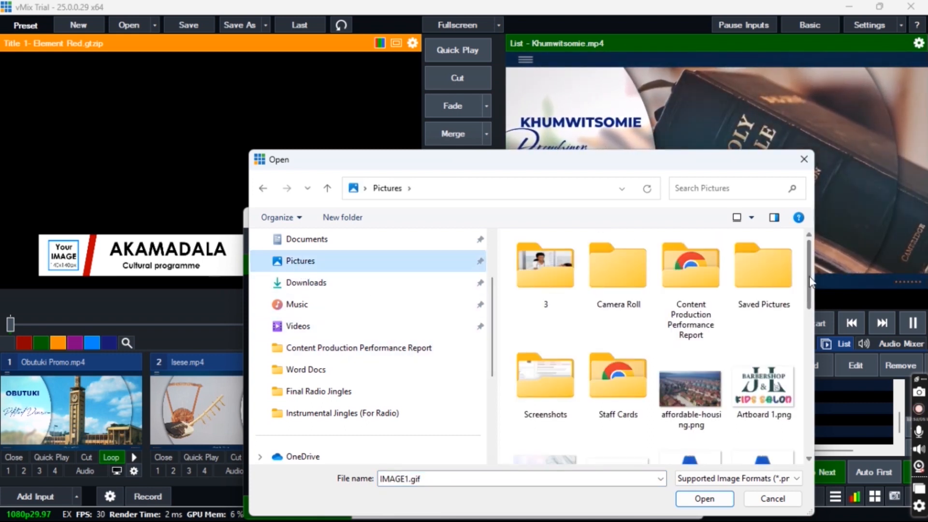
left_click_drag(809, 274, 809, 324)
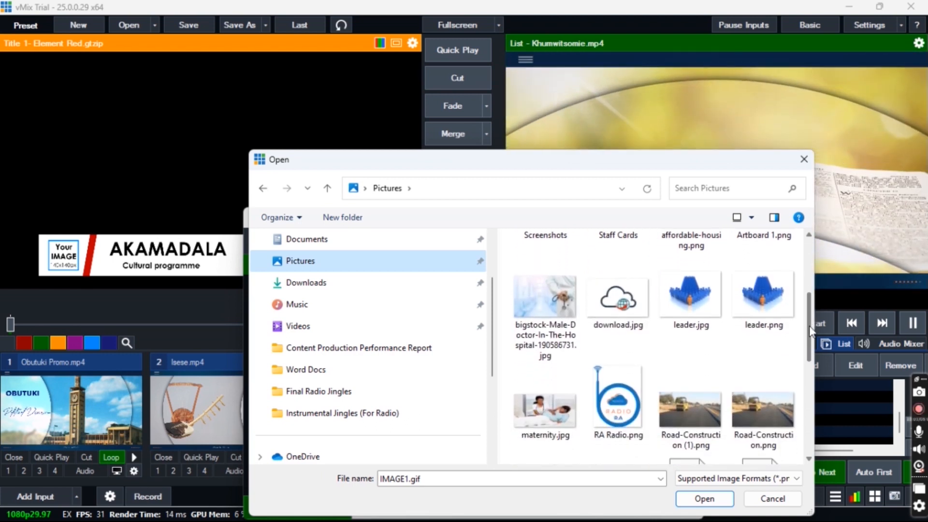
left_click(602, 391)
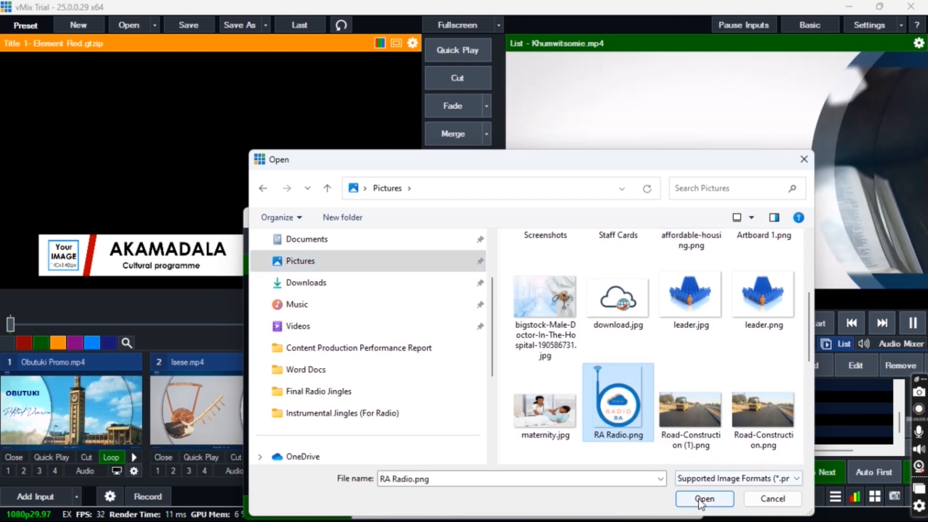
left_click(700, 498)
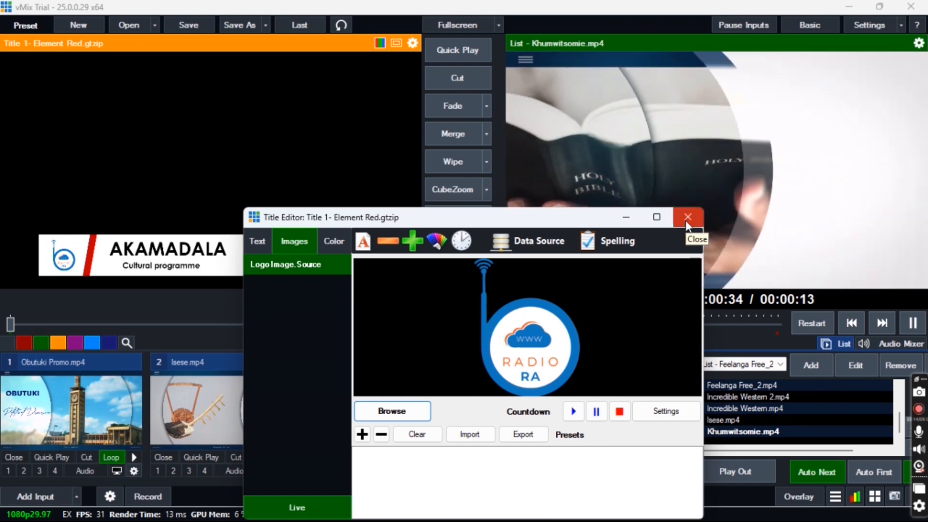
Close the Title Editor and show the Title 1- Element Red input over the output on overlay channel 1.
left_click(687, 218)
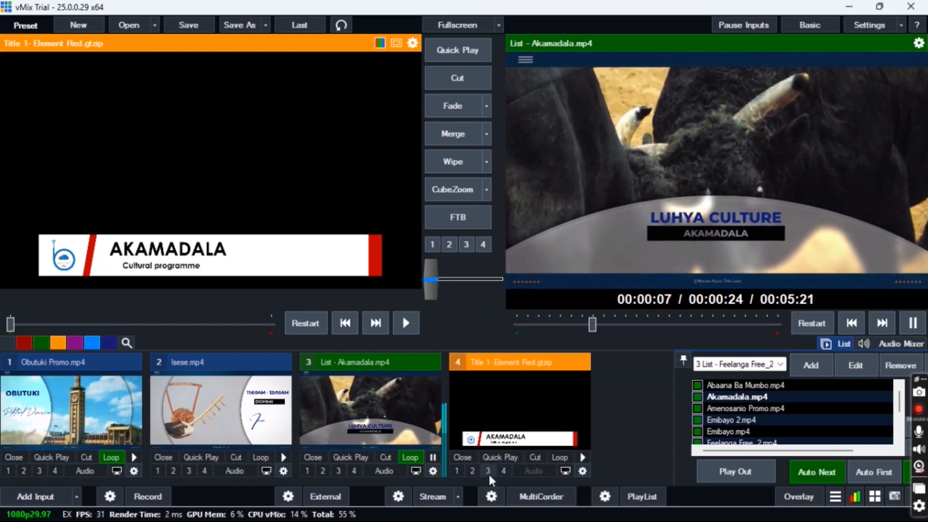
left_click(457, 471)
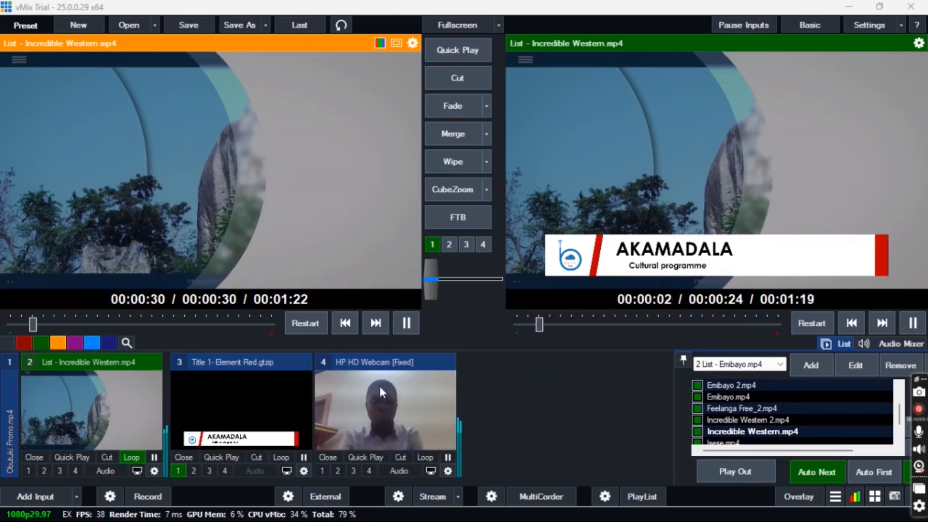
Apply a delay of 210 frames to the HP HD Webcam input in its advanced settings and close the input settings.
left_click(447, 471)
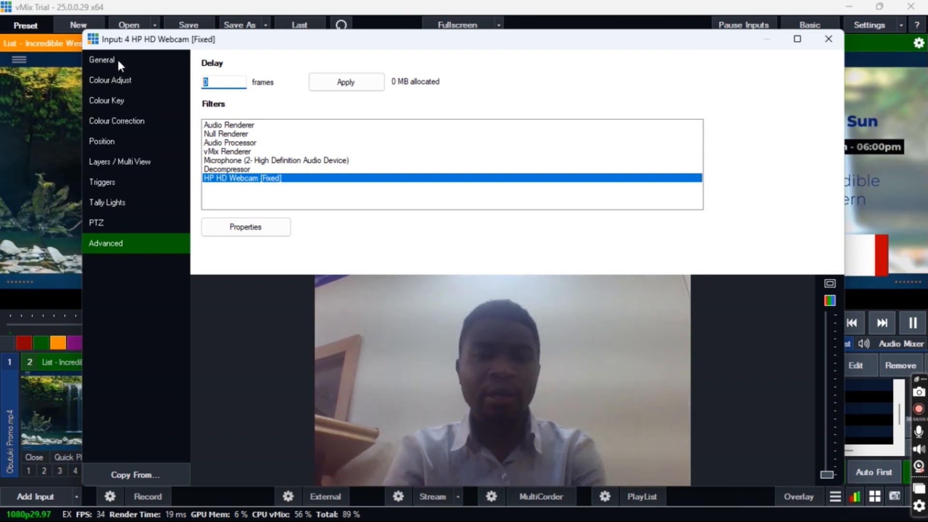
left_click(112, 53)
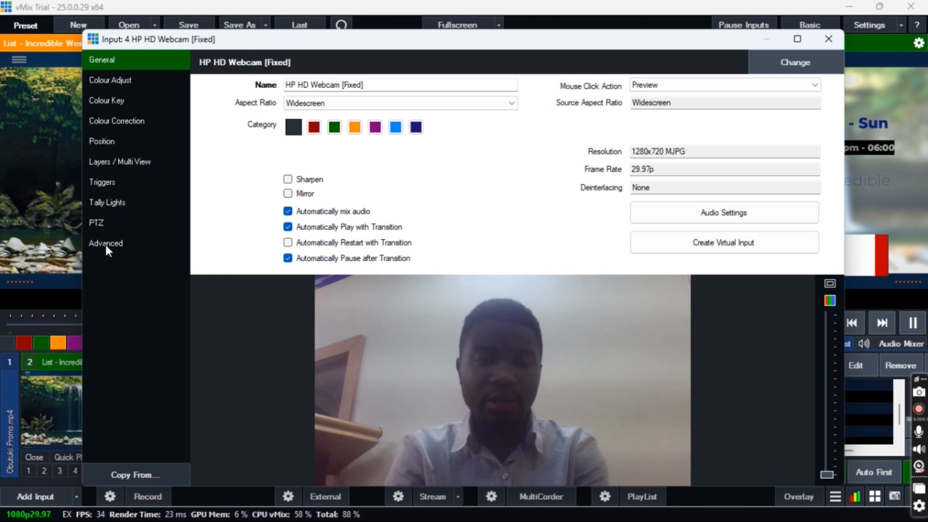
left_click(105, 244)
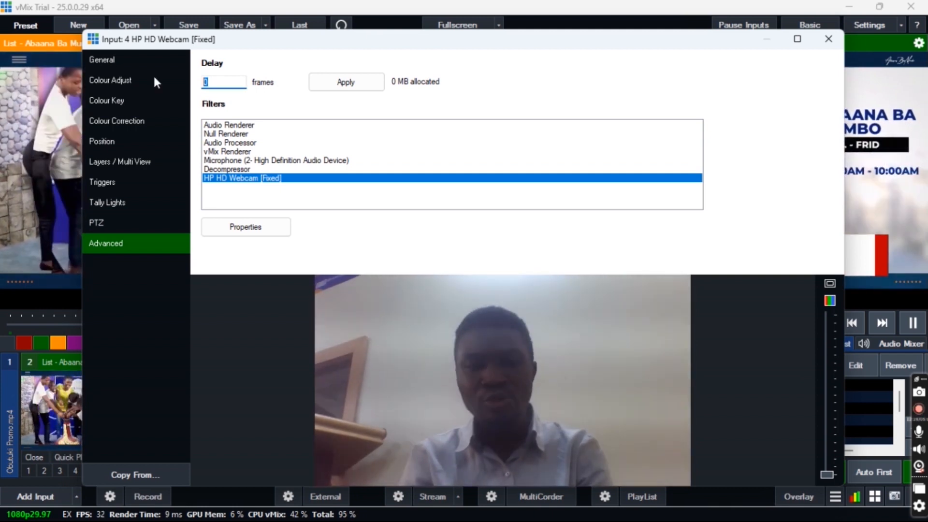
type("5")
key("BackSpace")
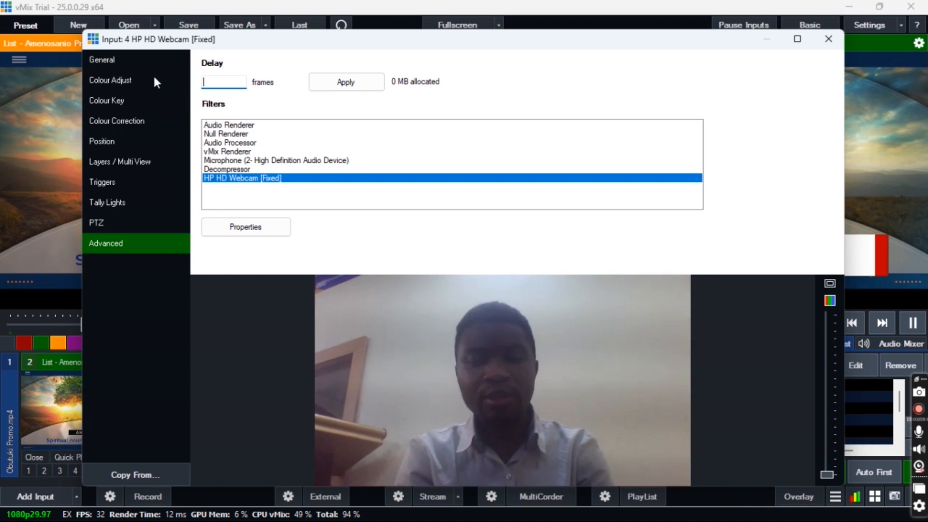
type("2")
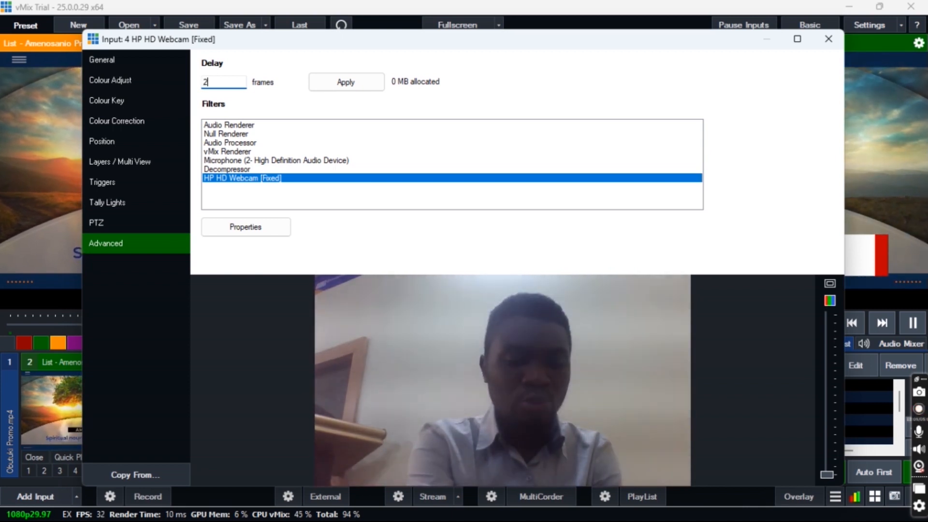
type("10")
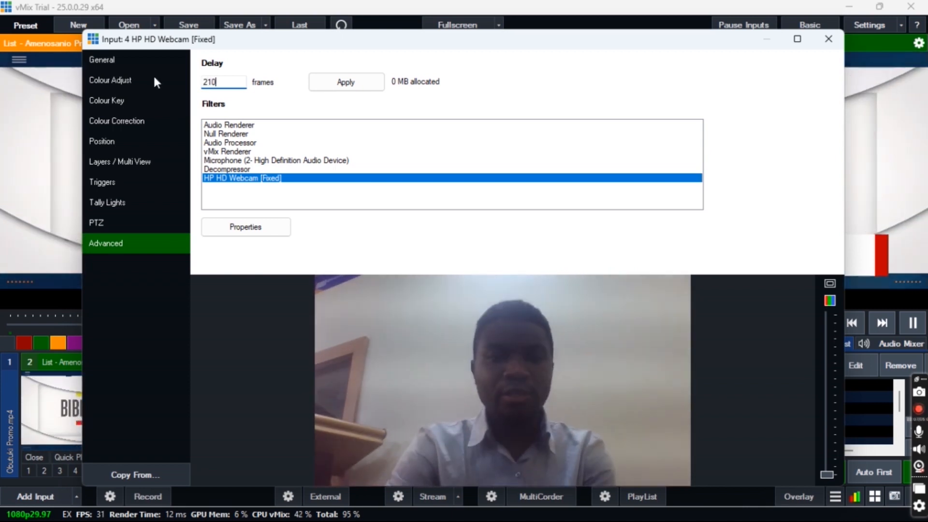
left_click(354, 86)
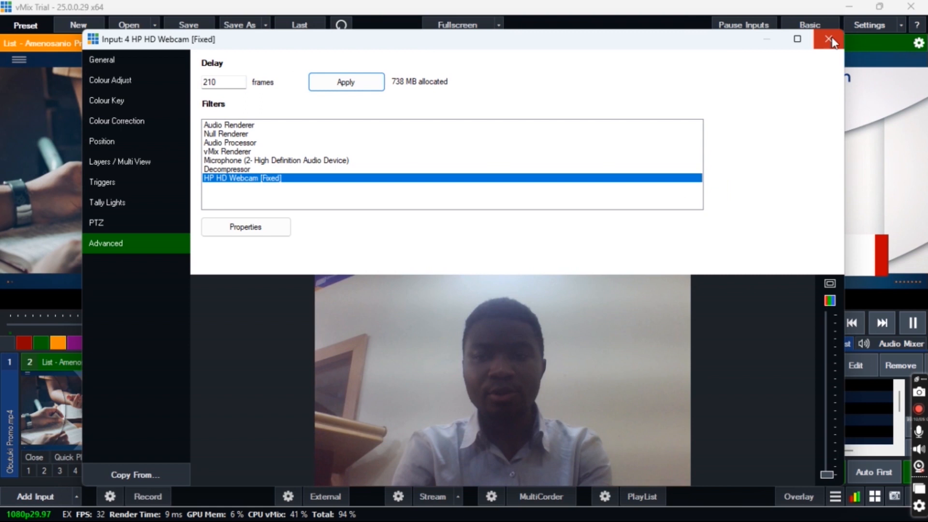
left_click(833, 42)
left_click(396, 411)
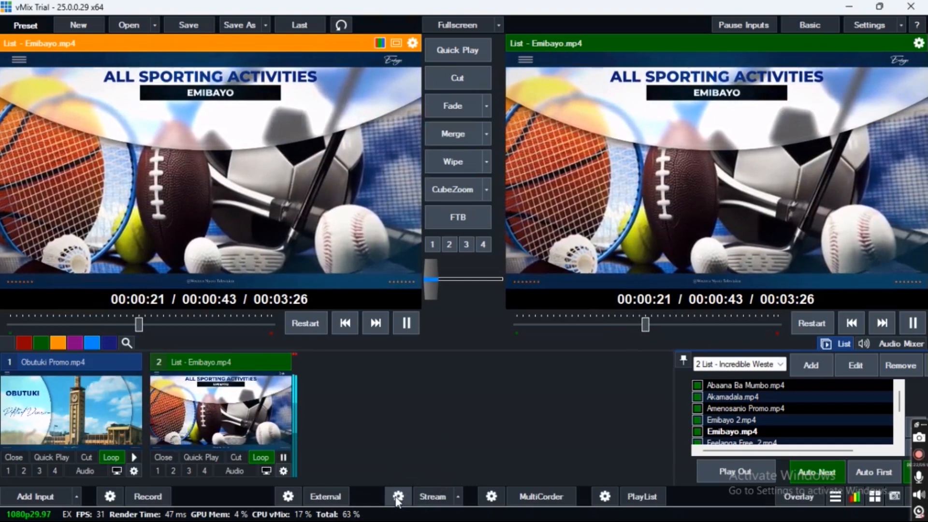
Open the Streaming Settings and check the destinations of streams 1, 2 and 3, ending on stream 1.
left_click(397, 498)
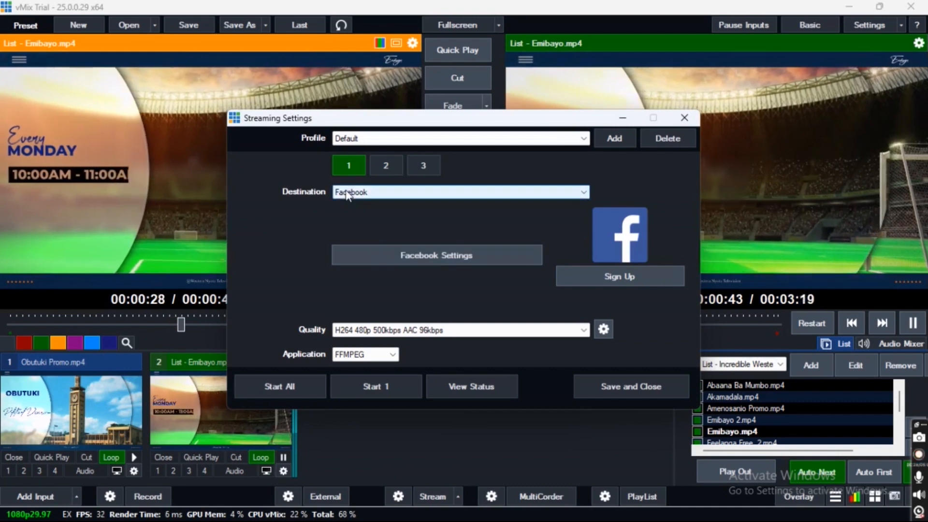
left_click(382, 164)
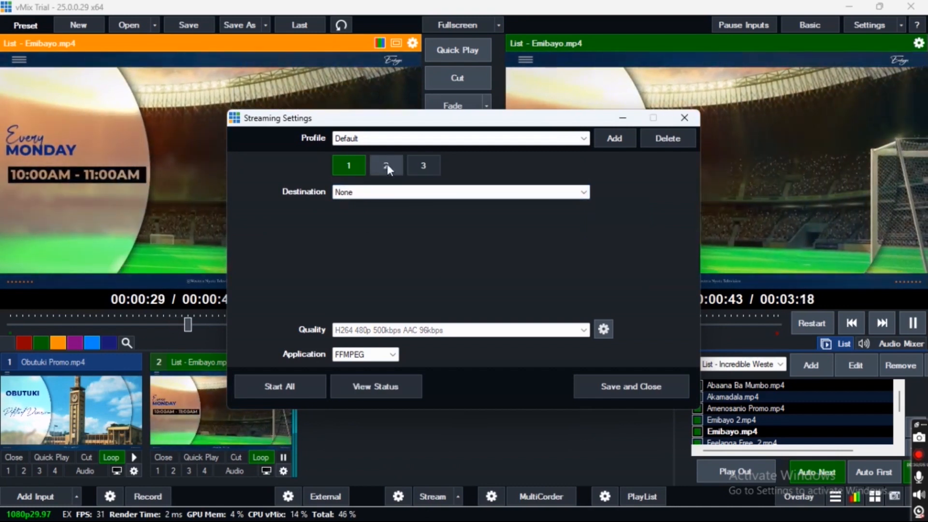
left_click(353, 167)
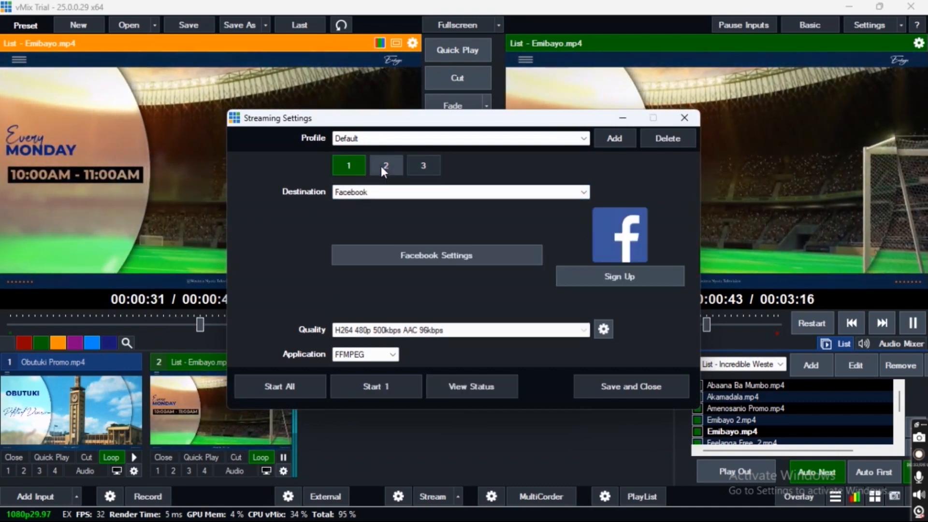
left_click(422, 165)
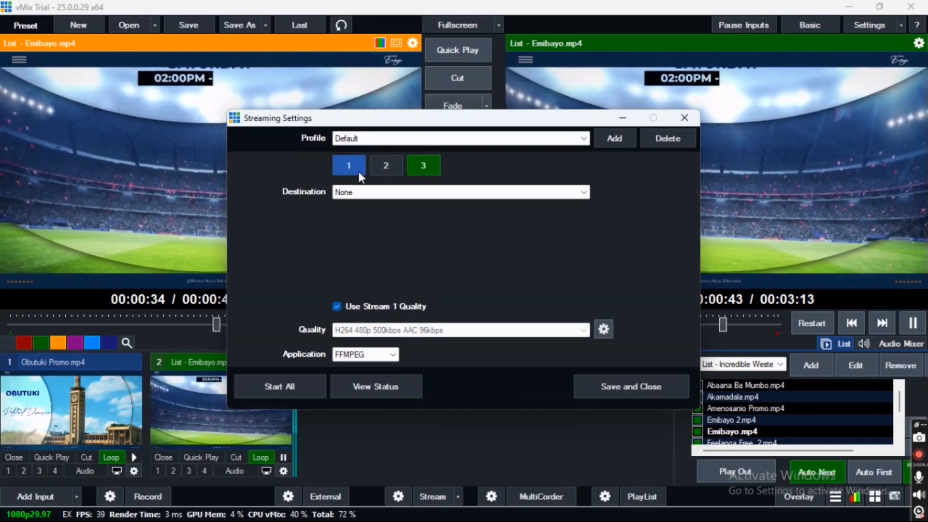
left_click(348, 170)
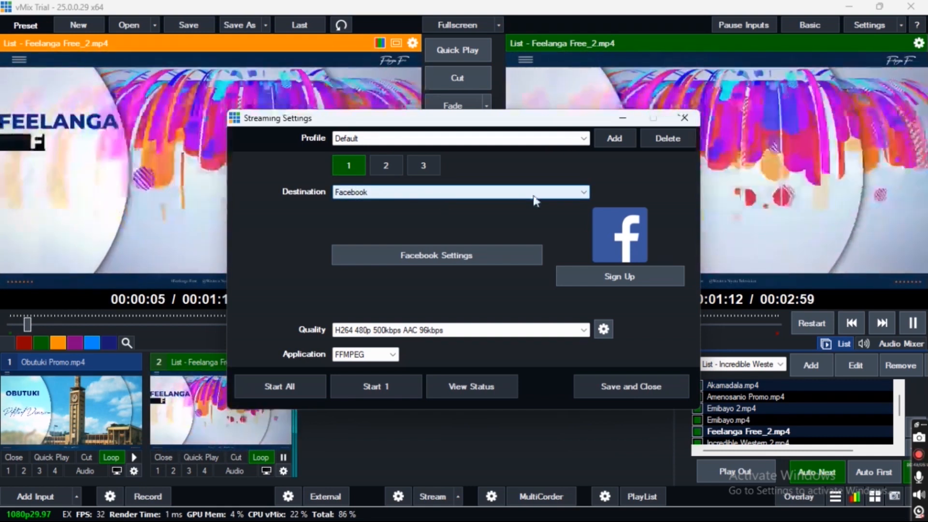
Try Twitch and YouTube Live Stream Now as stream 1's destination, and view the YouTube settings without logging in.
left_click(561, 193)
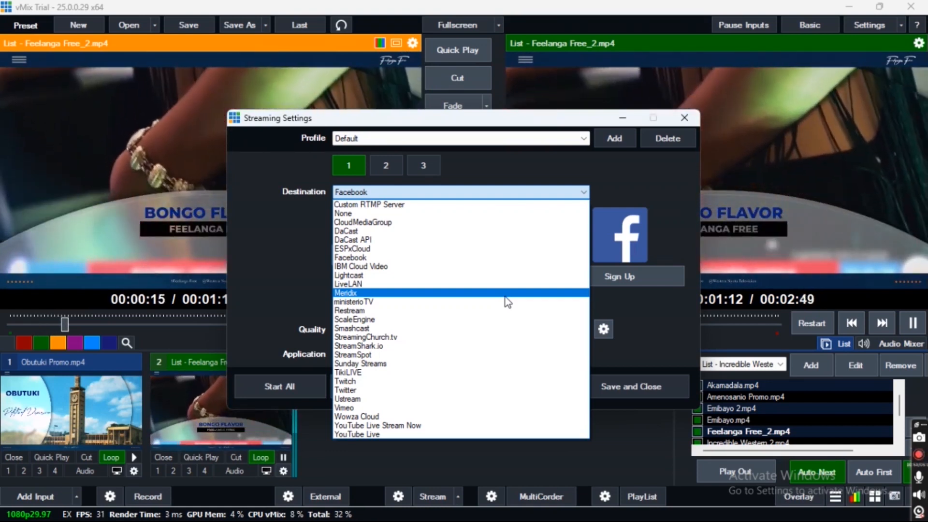
left_click(364, 381)
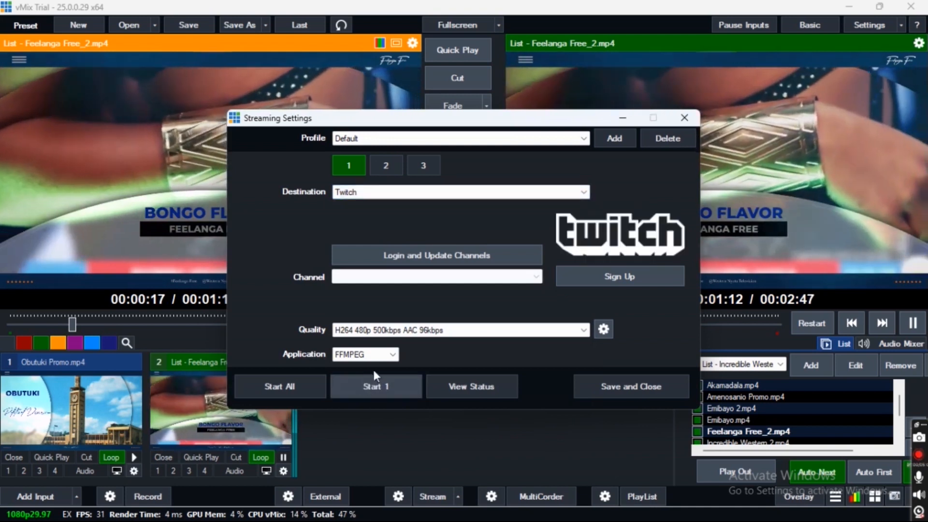
left_click(520, 193)
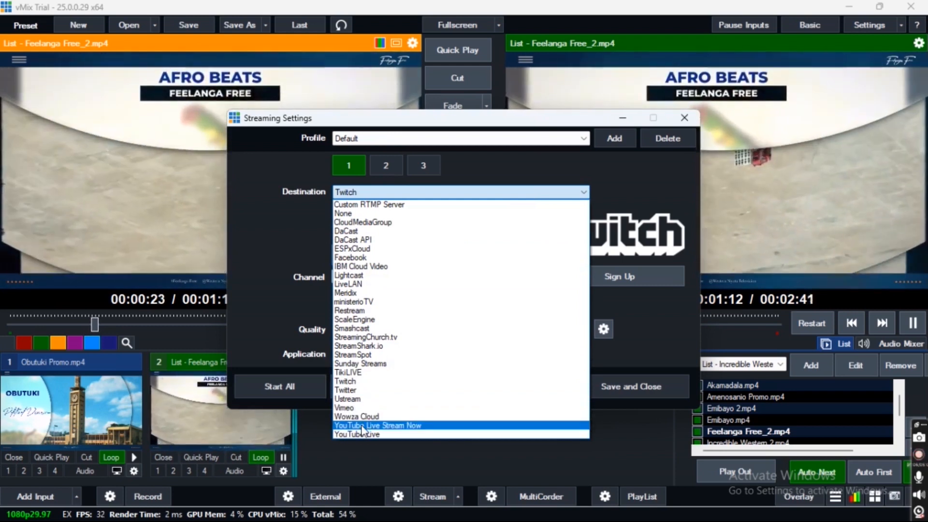
left_click(362, 426)
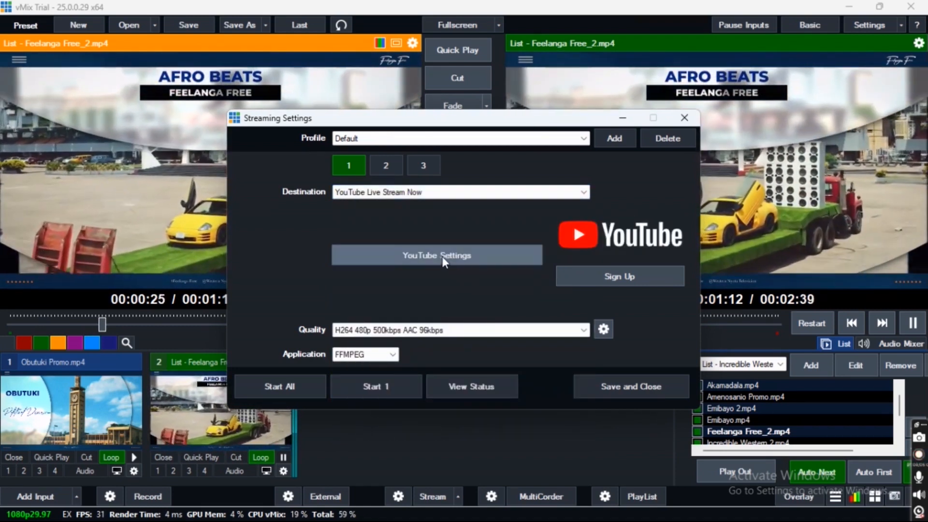
left_click(438, 253)
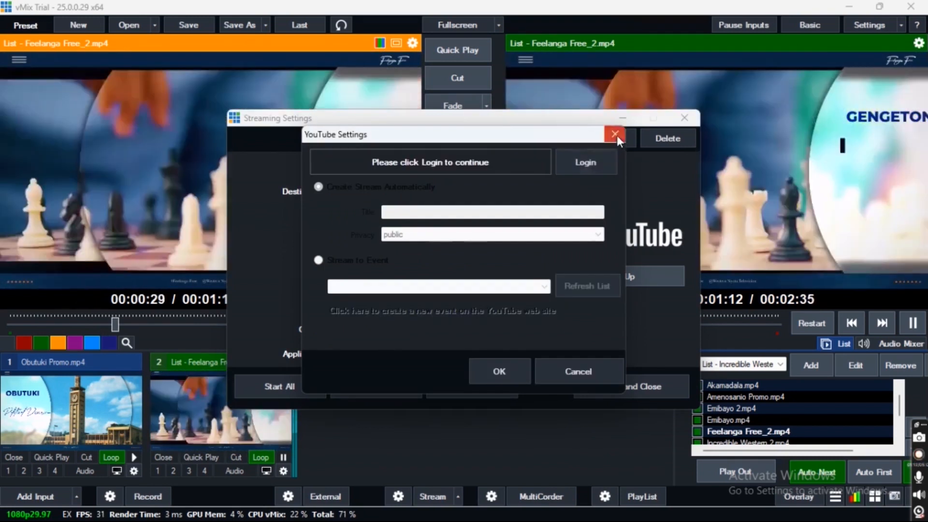
left_click(615, 134)
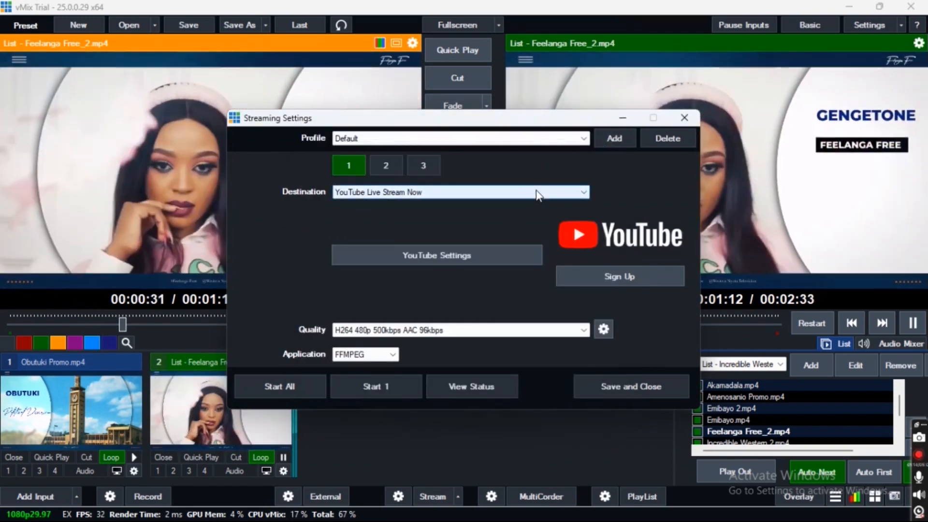
Set stream 1's destination to Facebook.
left_click(537, 192)
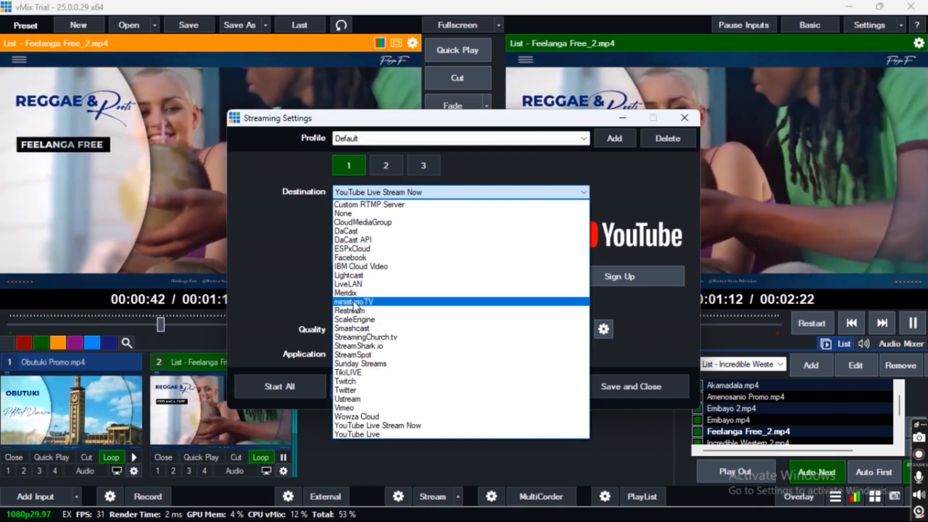
key("f")
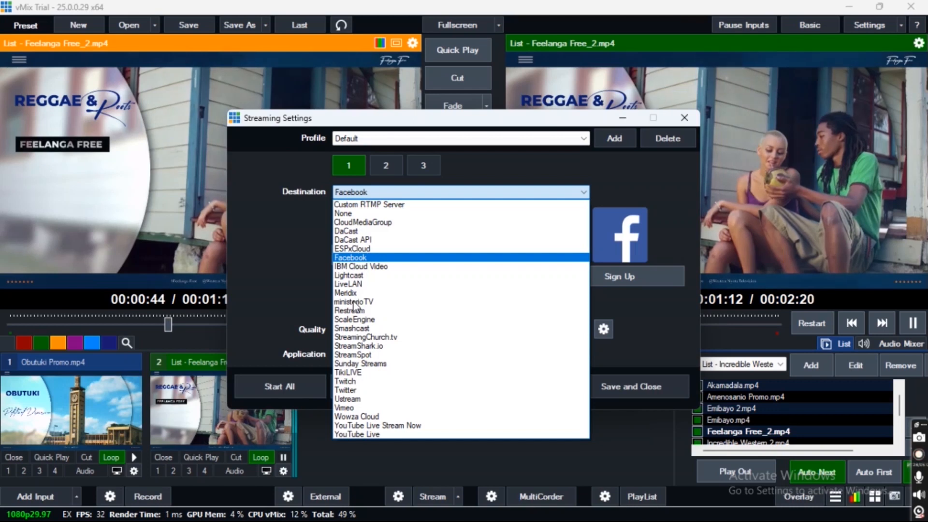
key("Return")
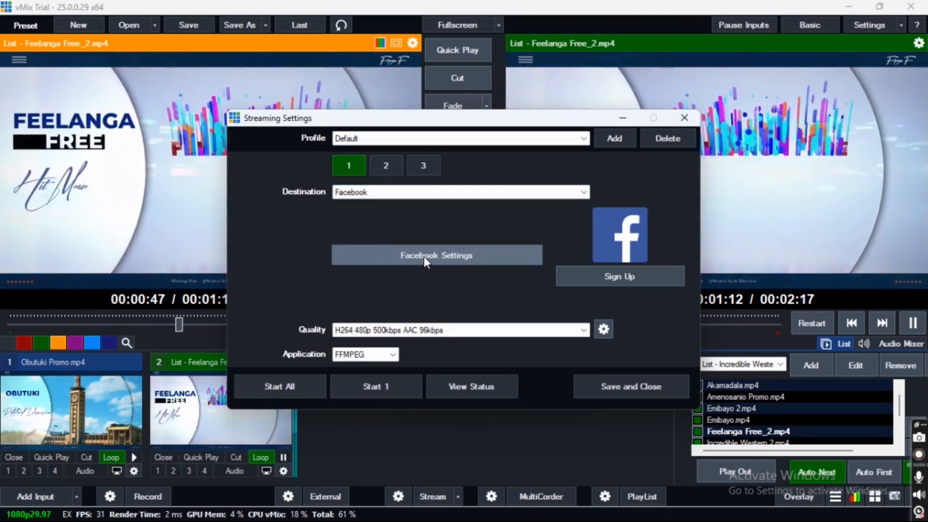
Open stream 1's Facebook settings and change the account, logging in to Facebook with the account e-mail and password.
left_click(424, 256)
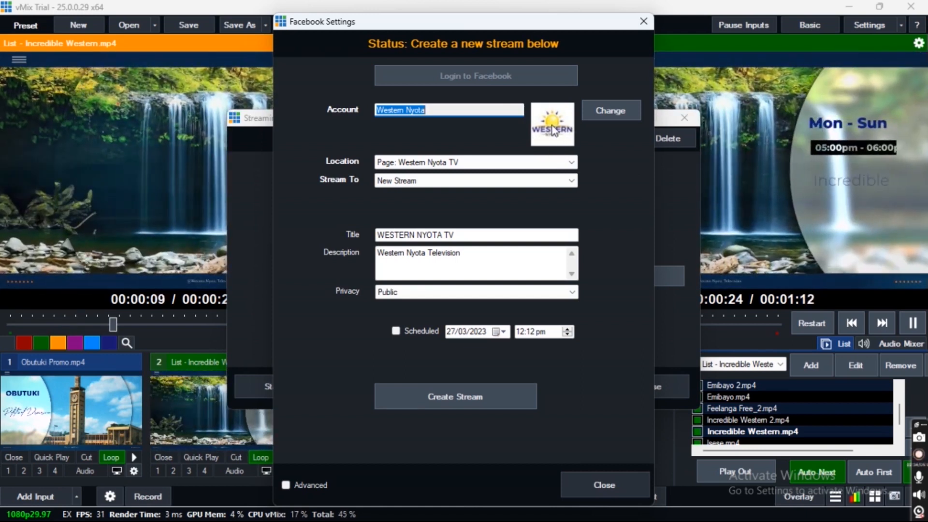
left_click(606, 112)
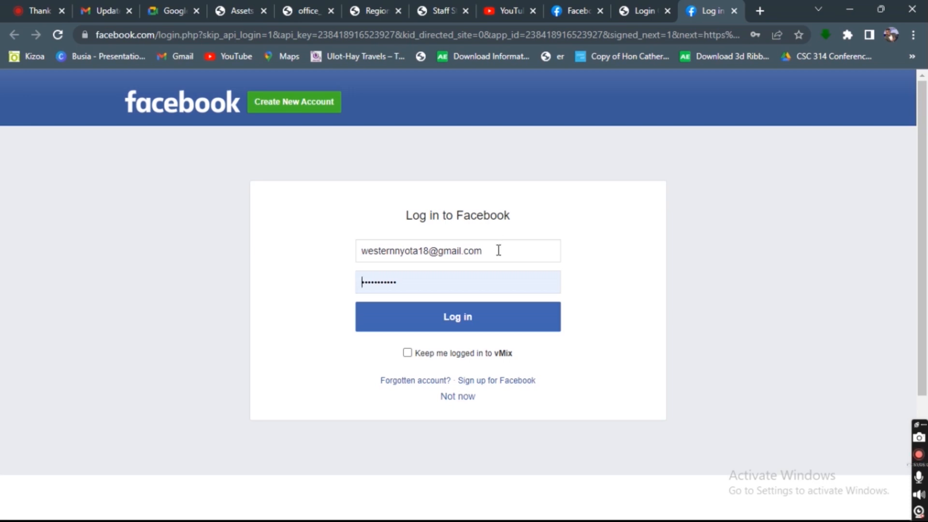
left_click(456, 280)
left_click(716, 284)
left_click(465, 324)
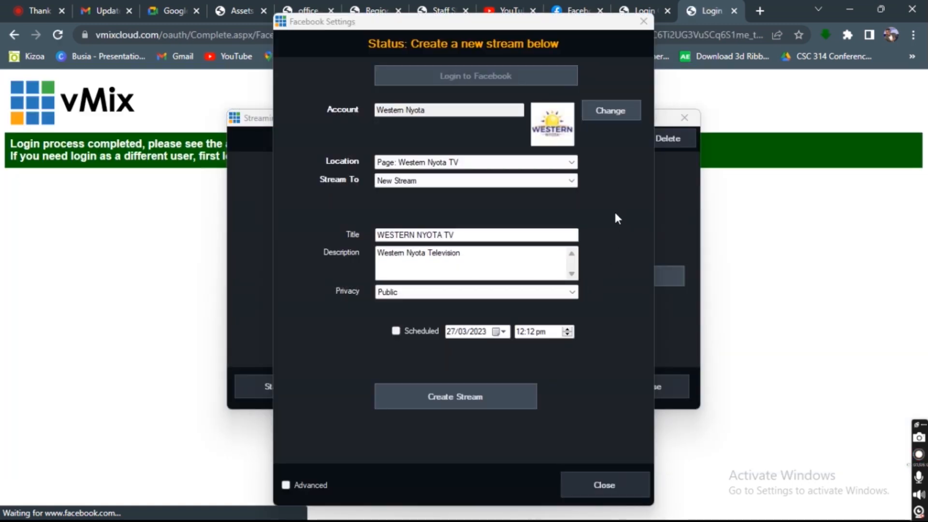
left_click_drag(163, 156, 158, 156)
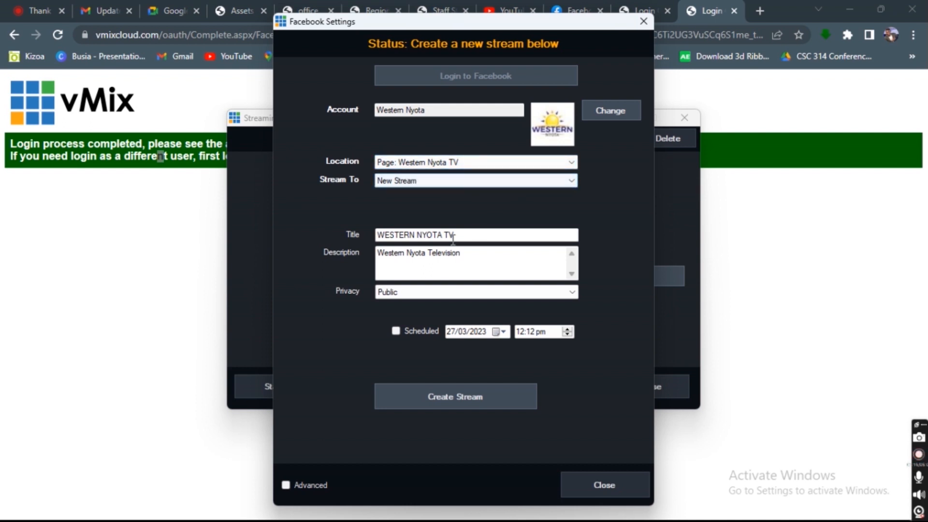
Create a new public Facebook stream on the Western Nyota TV page, keeping its title and description, and close the Facebook settings.
left_click(481, 167)
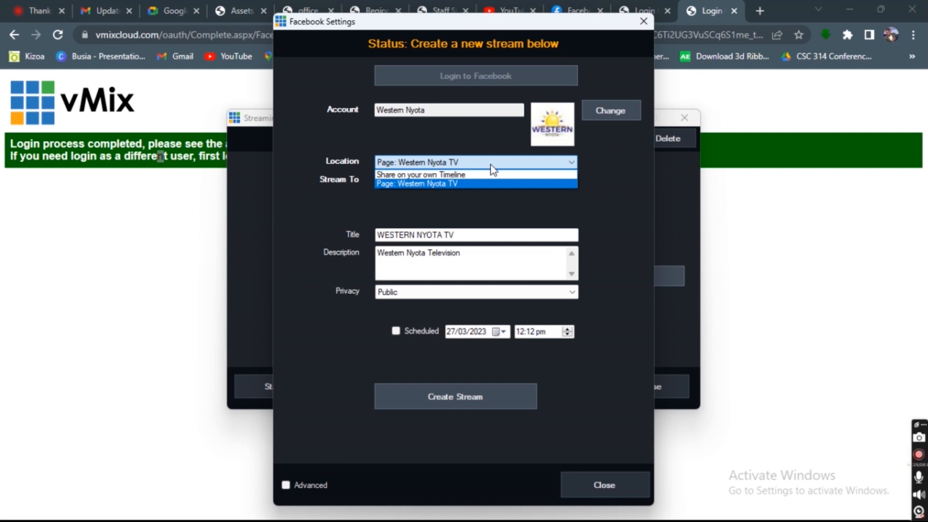
left_click(477, 183)
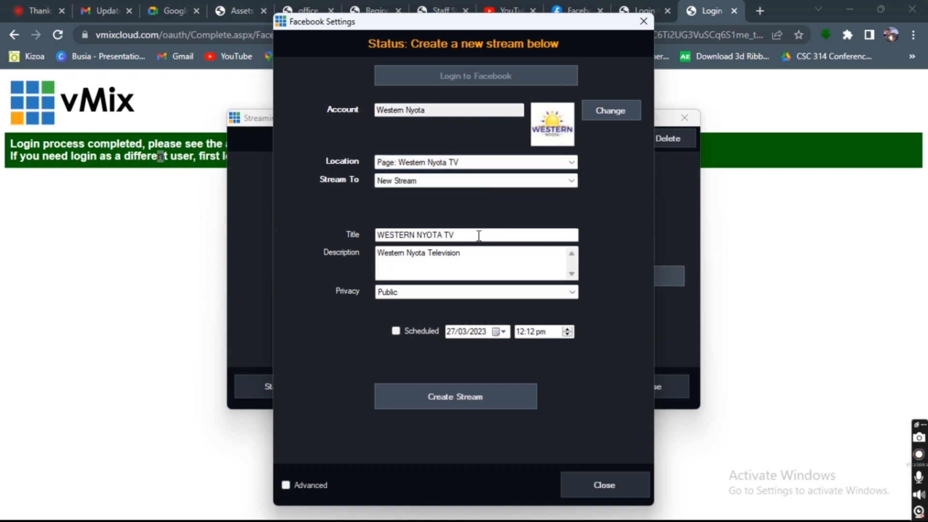
left_click(538, 180)
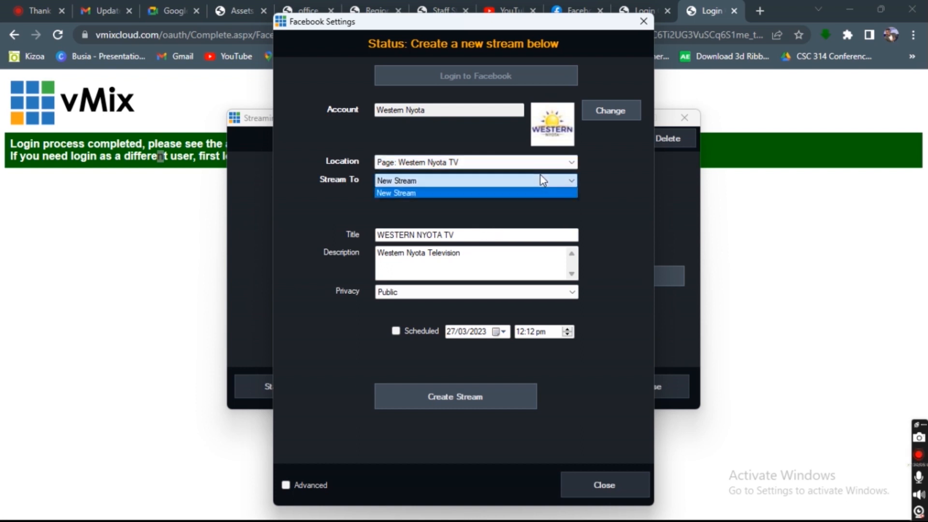
left_click(541, 175)
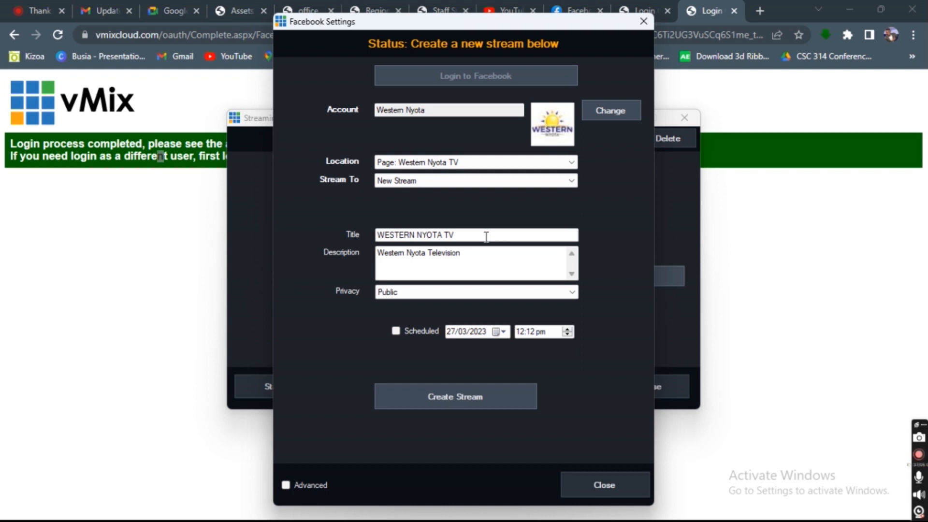
left_click(472, 257)
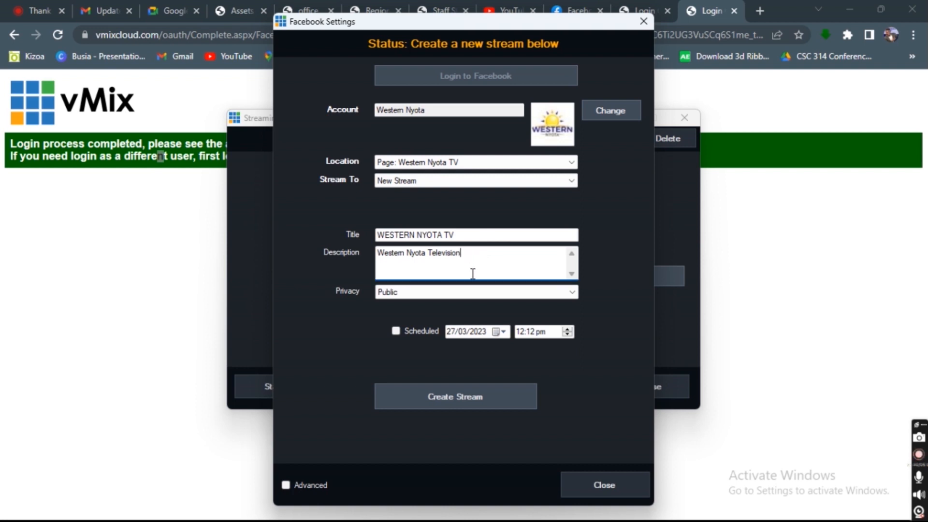
left_click(452, 292)
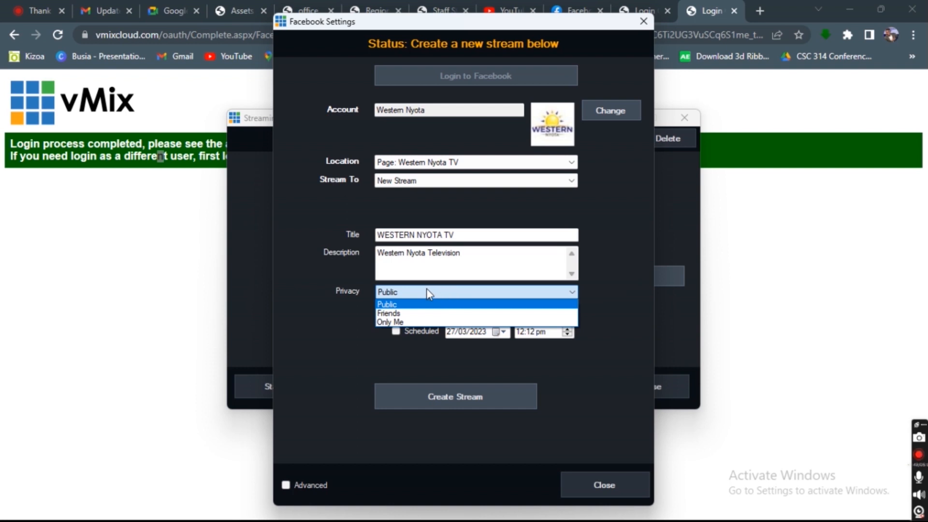
left_click(412, 292)
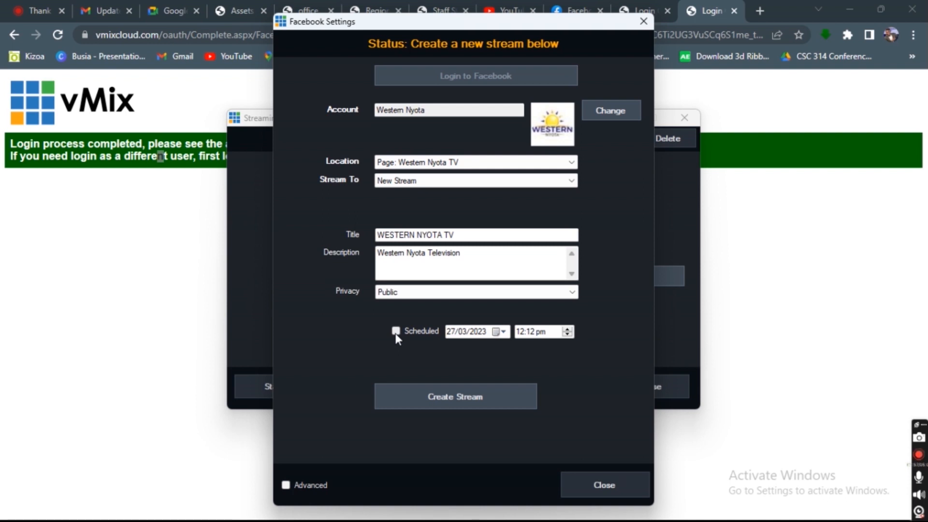
left_click(457, 396)
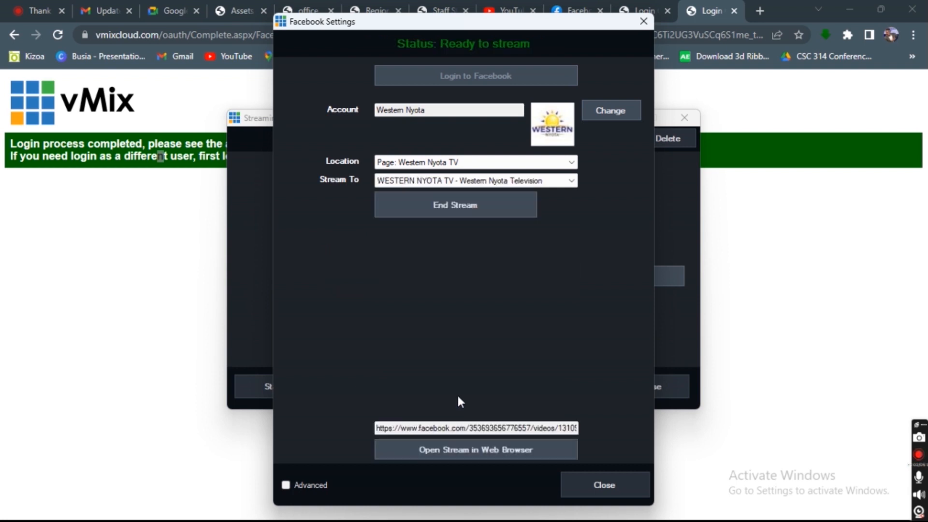
left_click(611, 481)
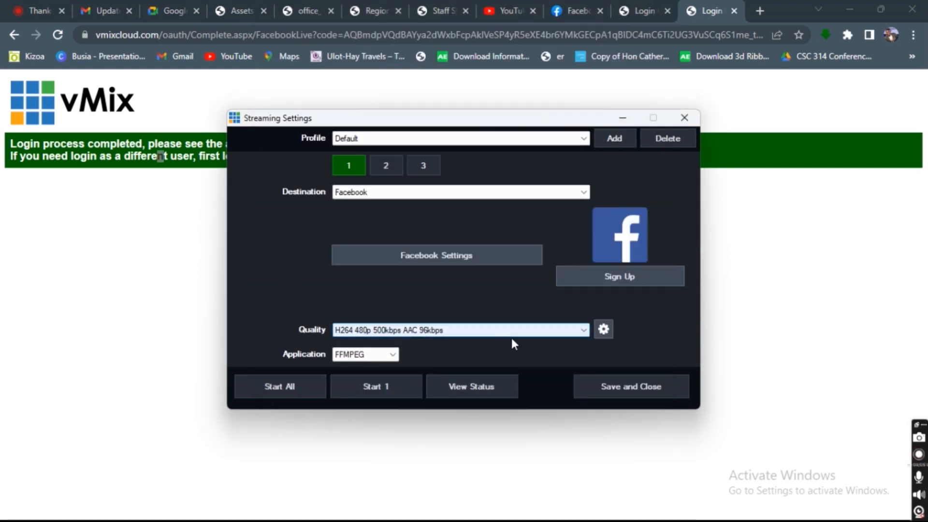
Review the streaming quality options, keep H264 480p 500kbps AAC 96kbps, and save and close the Streaming Settings.
left_click(583, 331)
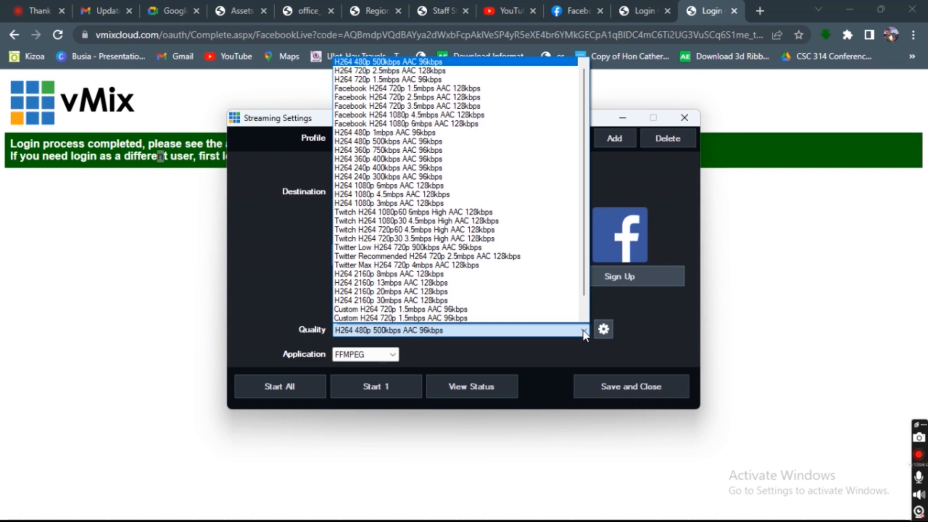
left_click(583, 332)
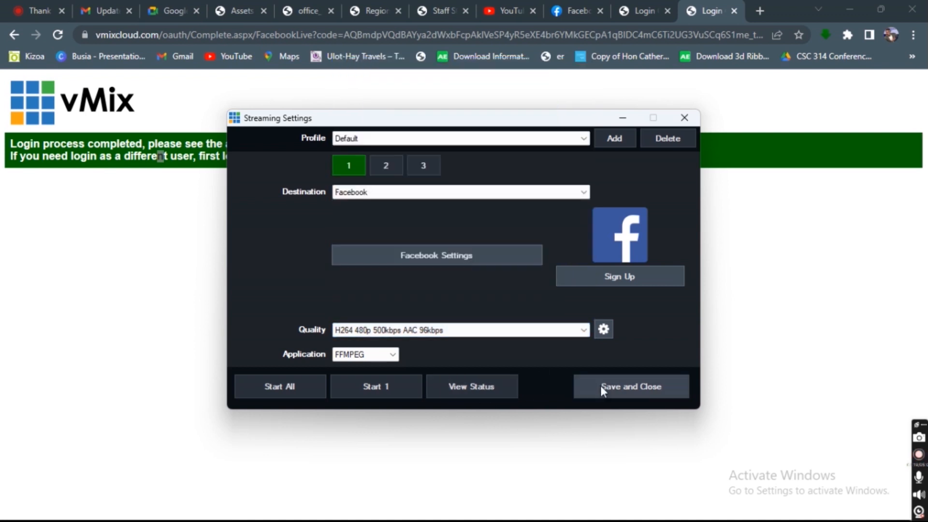
left_click(635, 389)
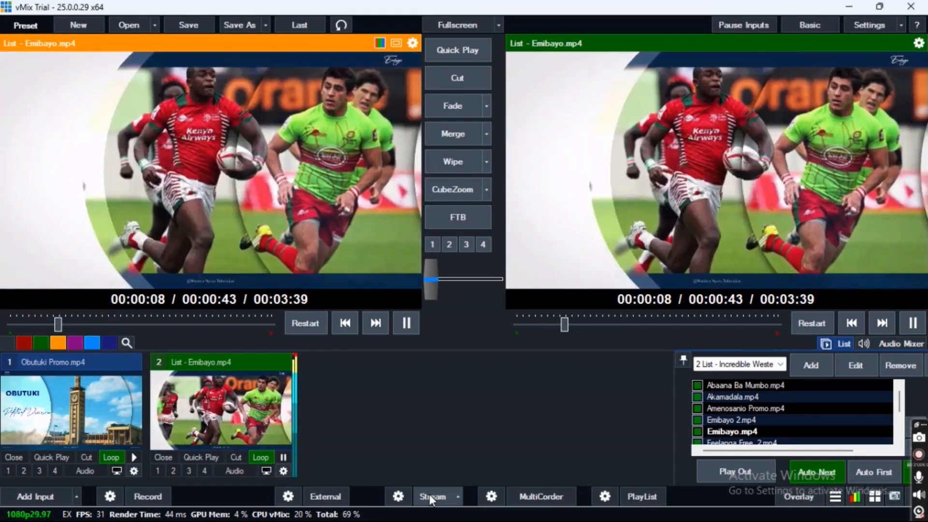
Start the live stream to Facebook, and stop it again with confirmation.
left_click(429, 496)
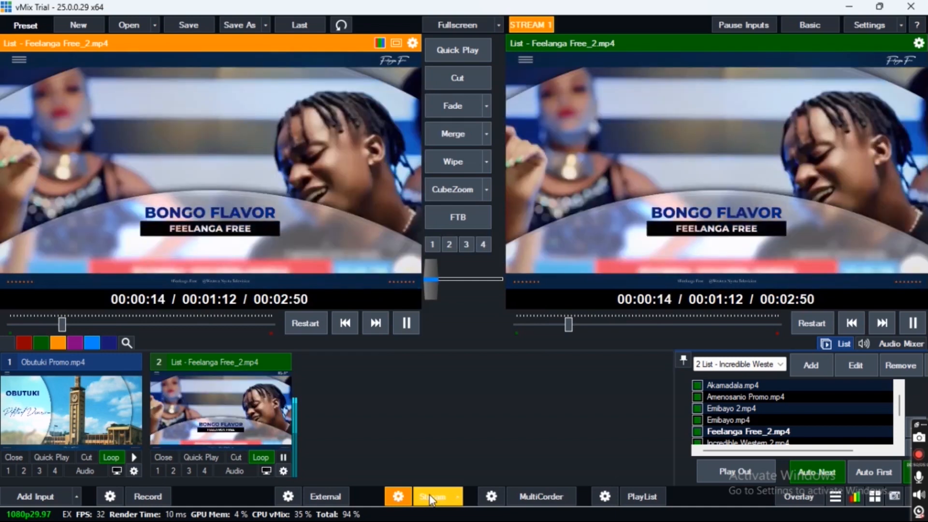
left_click(430, 498)
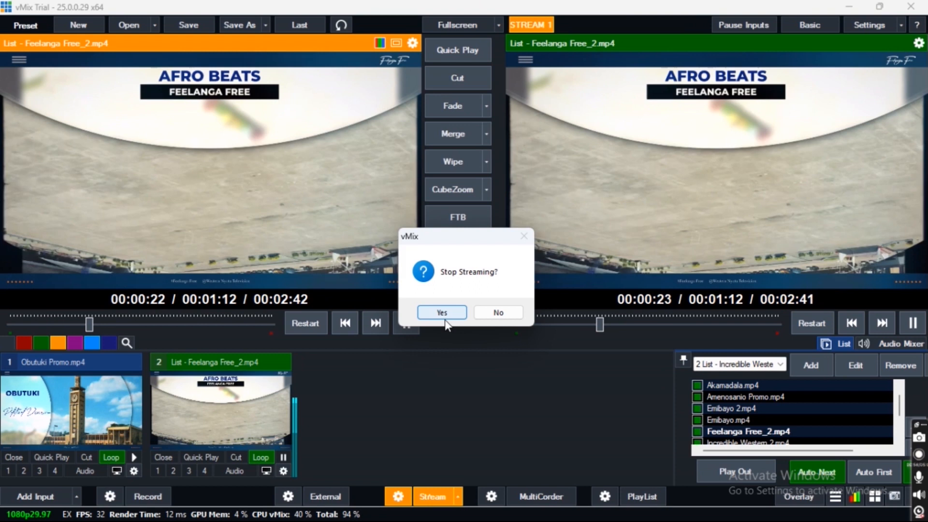
left_click(442, 314)
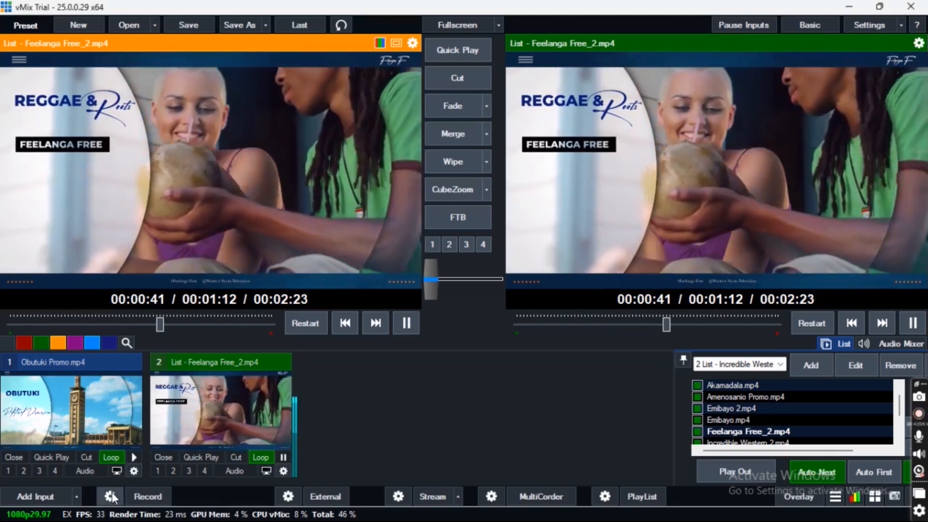
Open the Recording Setup and view the AVI, WMV and WMV Streaming format options, ending on MP4.
left_click(111, 497)
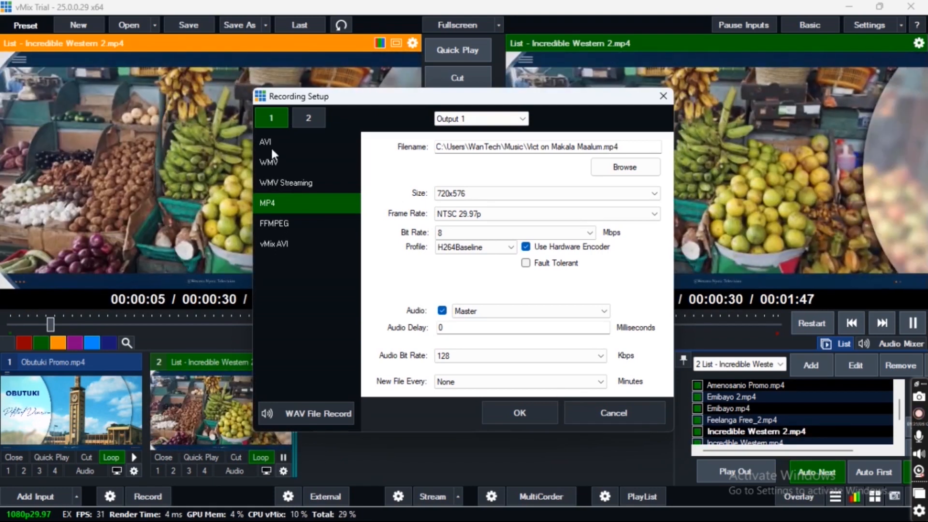
left_click(270, 146)
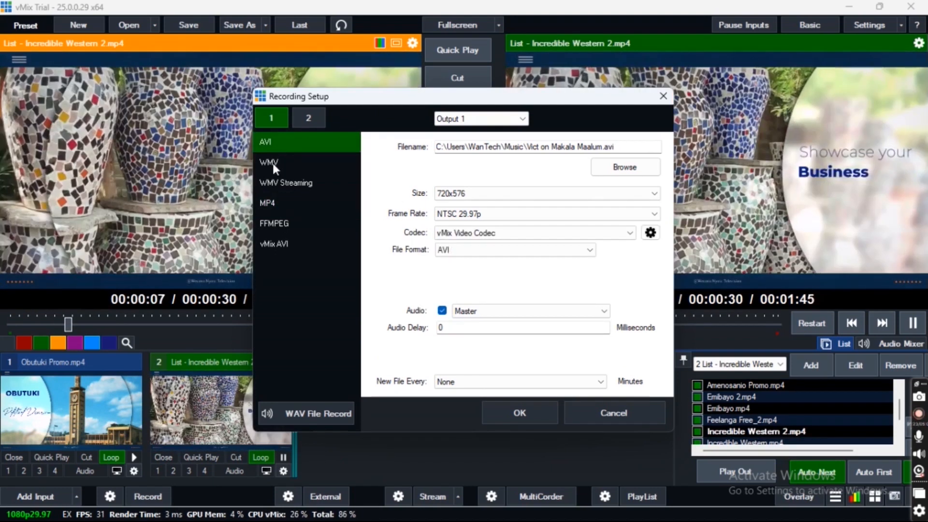
left_click(273, 163)
left_click(291, 183)
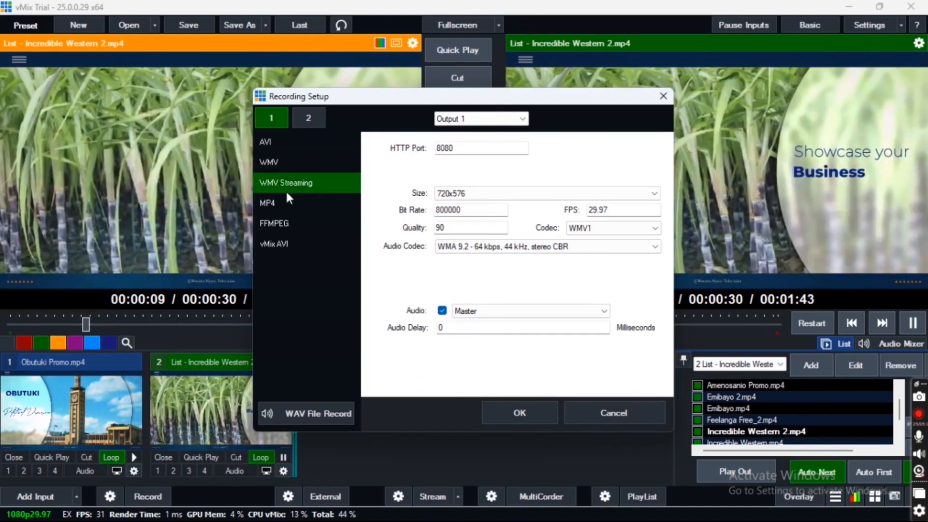
left_click(274, 202)
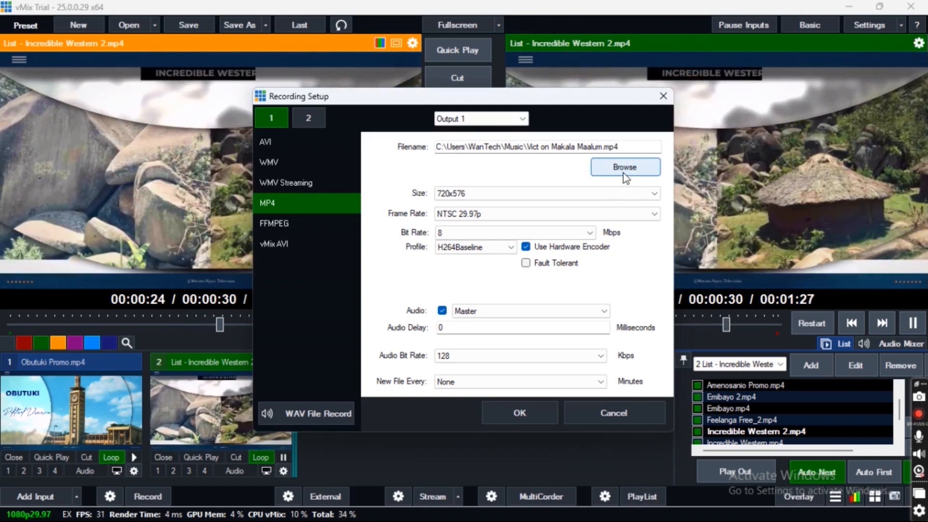
Set the MP4 recording to save on the WAN (F:) drive under the file name trial 1.
left_click(624, 171)
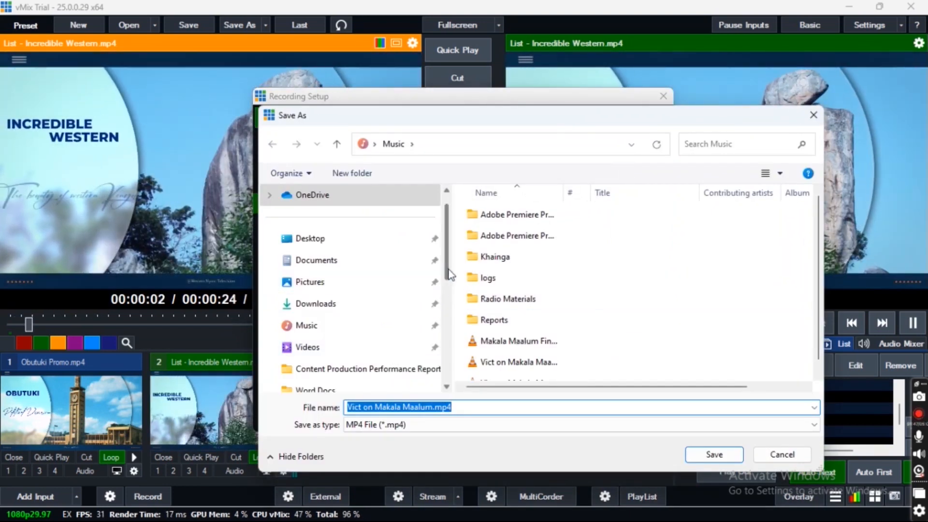
scroll(447, 290, "down", 3)
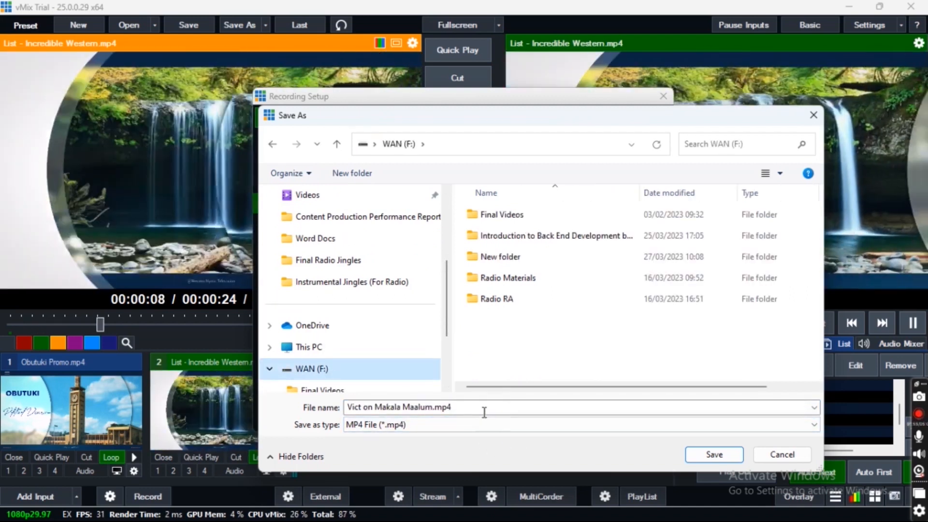
left_click(470, 407)
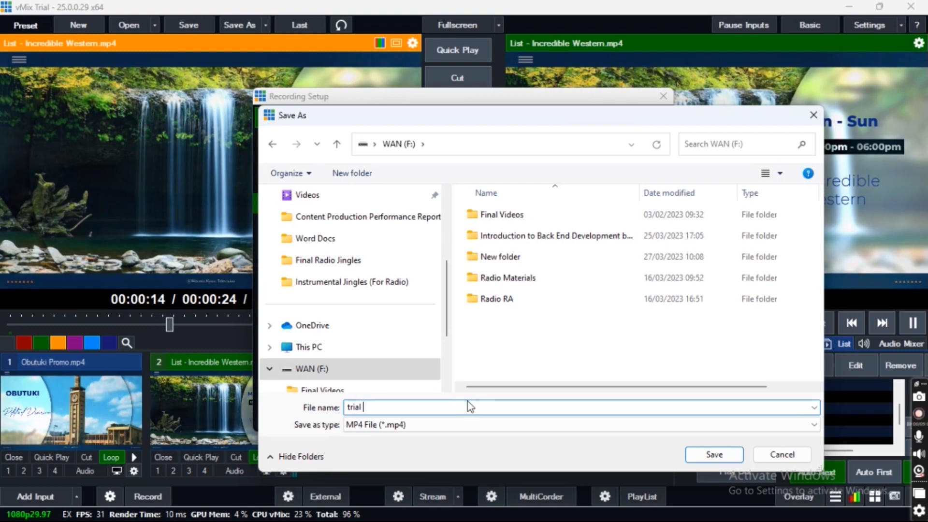
left_click(713, 454)
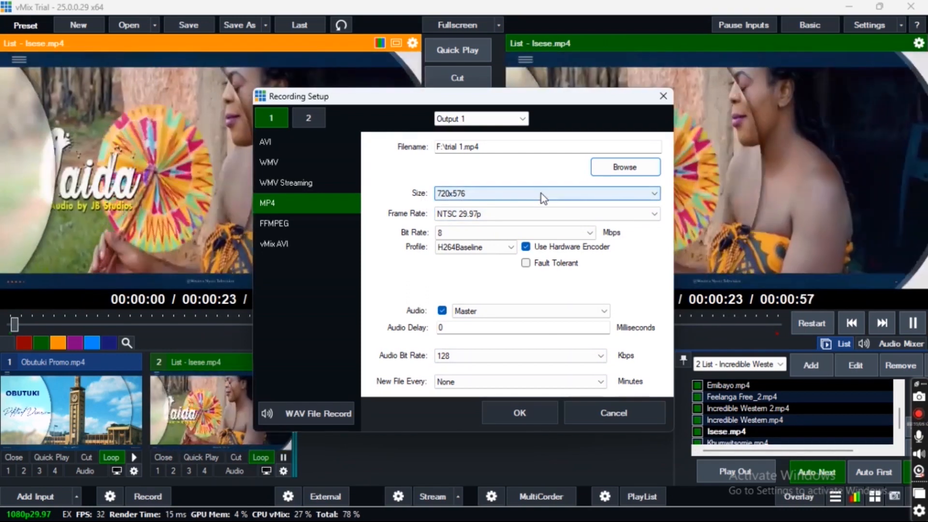
Review the recording size and frame rate options, keep 720x576 and NTSC 29.97p, and accept the recording setup.
left_click(541, 193)
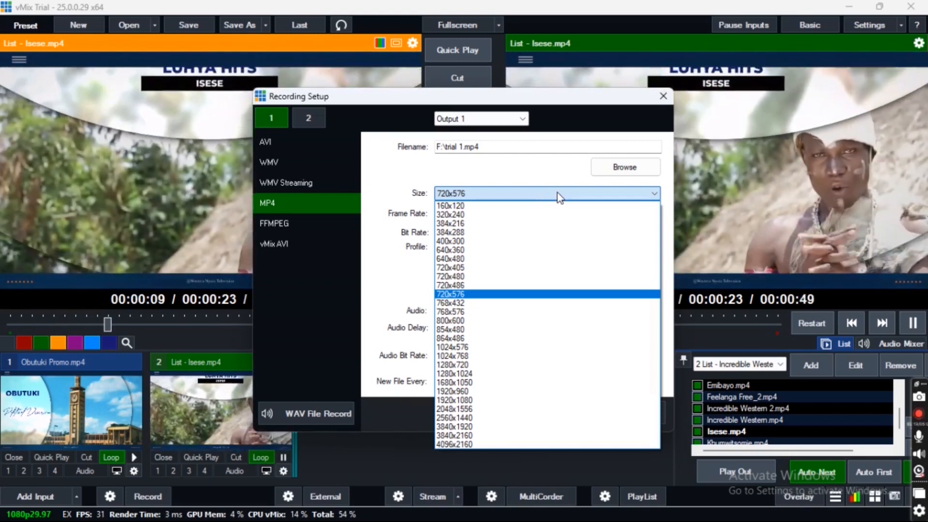
left_click(558, 194)
left_click(540, 219)
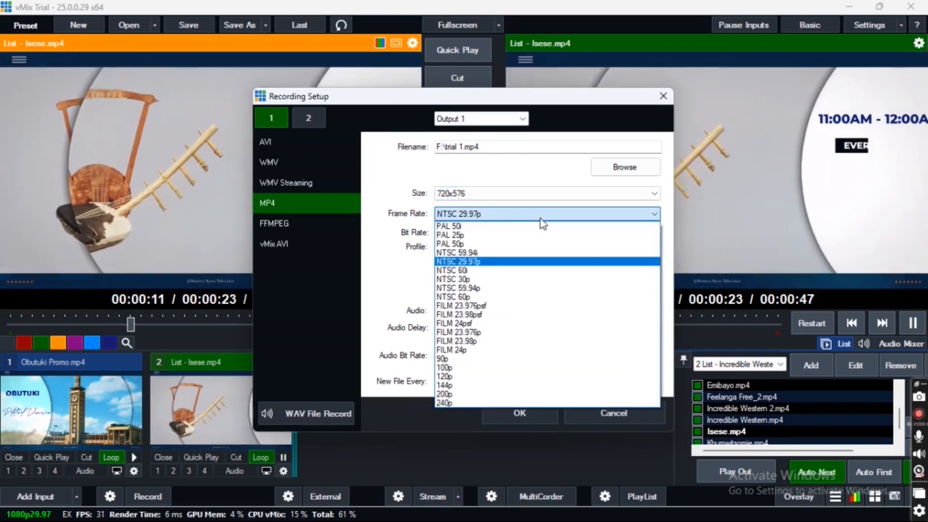
left_click(540, 219)
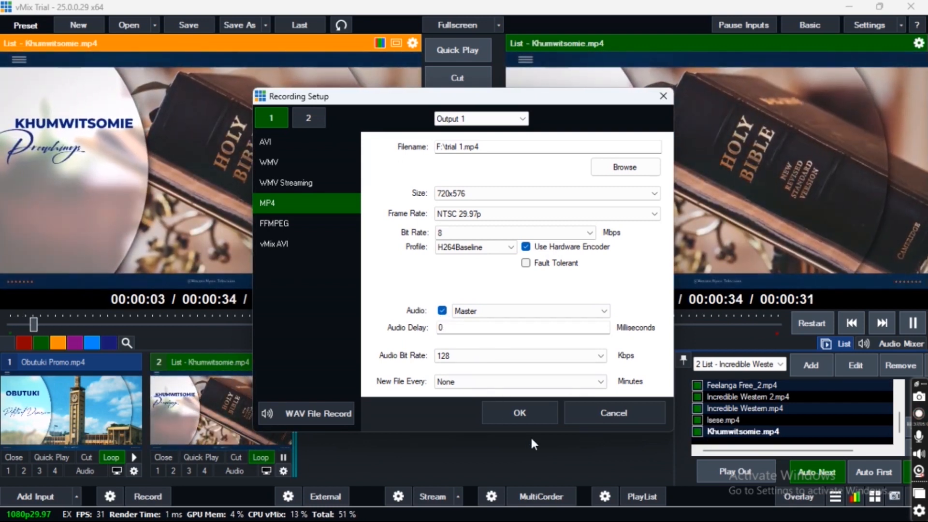
left_click(518, 413)
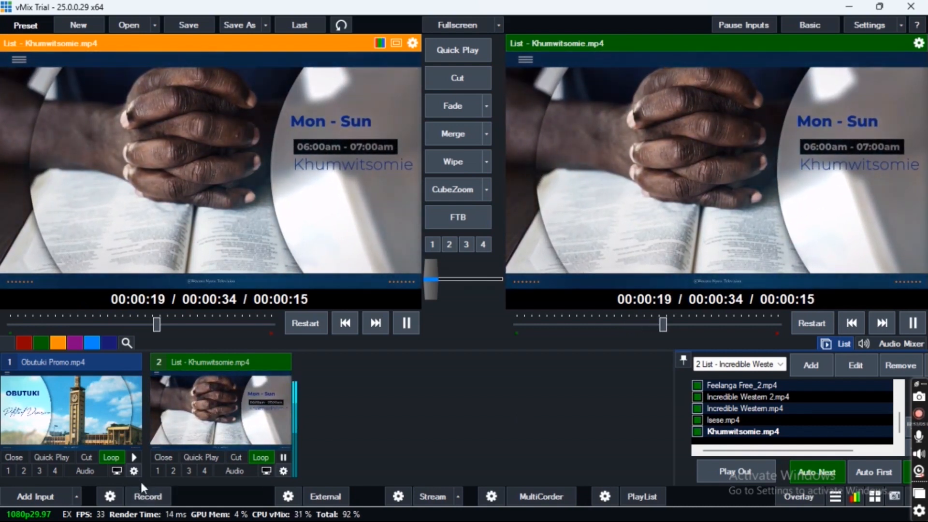
Start recording the output, and stop the recording with confirmation.
left_click(145, 497)
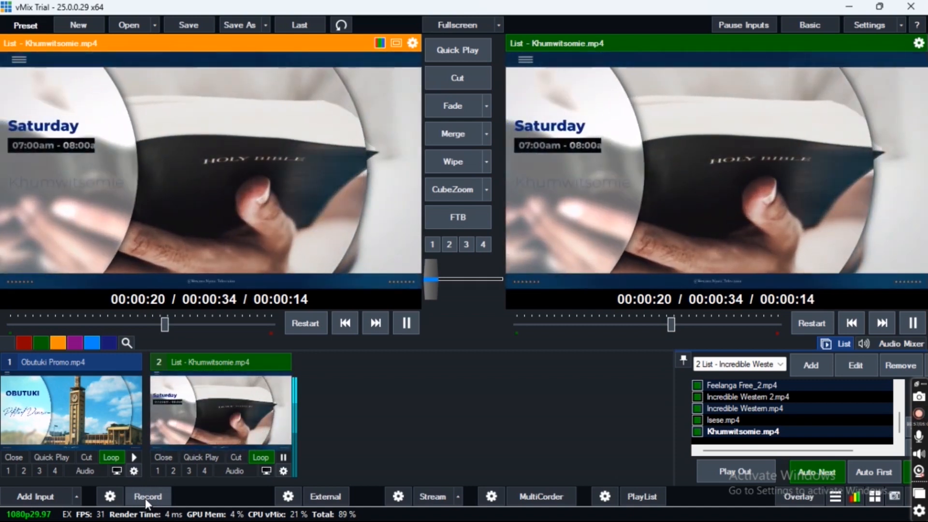
left_click(145, 498)
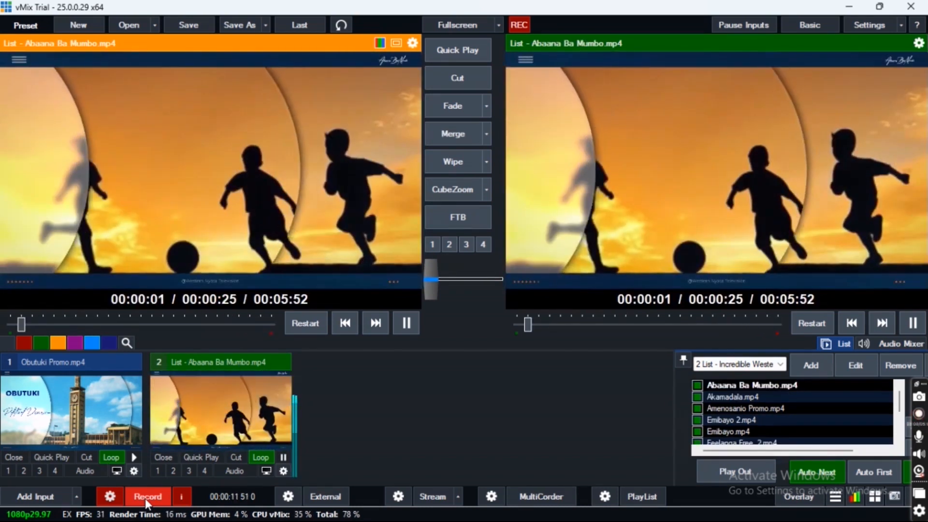
left_click(145, 497)
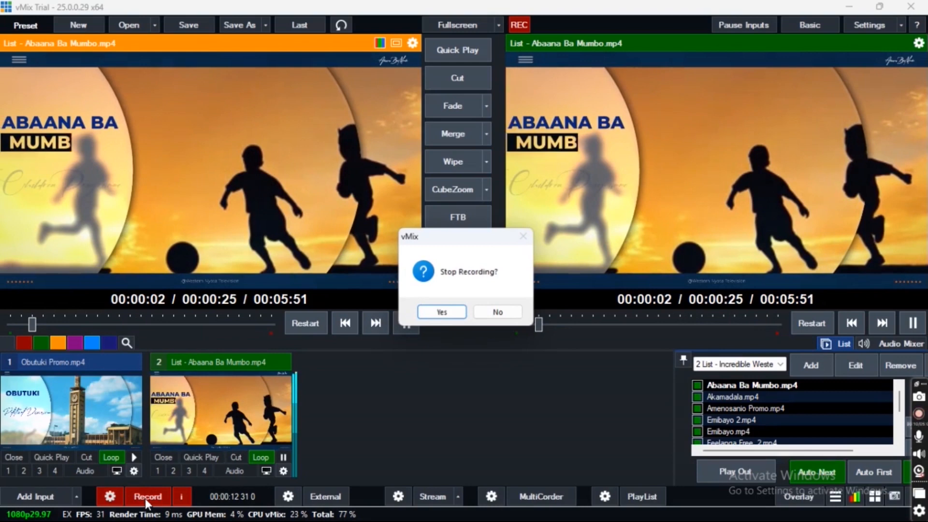
left_click(441, 313)
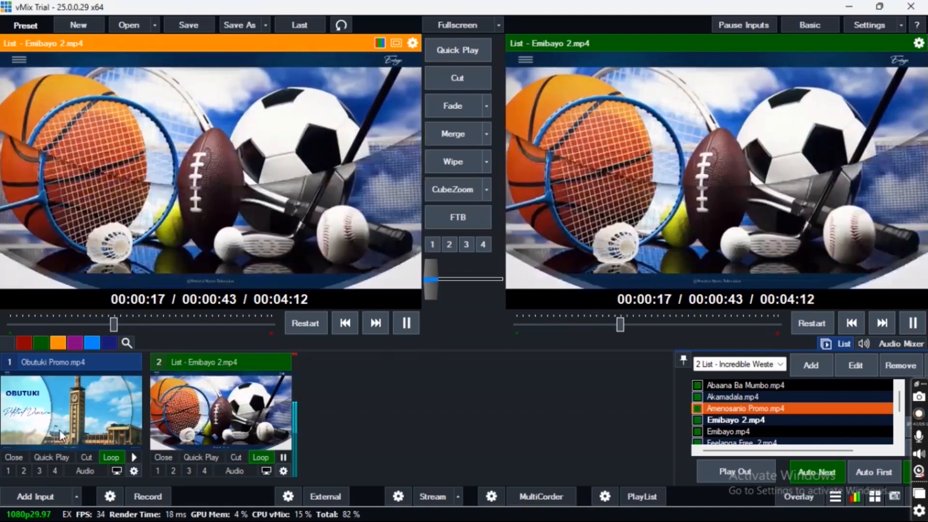
Send Obutuki Promo.mp4 to the output with Merge, mute its audio, and toggle its looping off and back on.
left_click(72, 428)
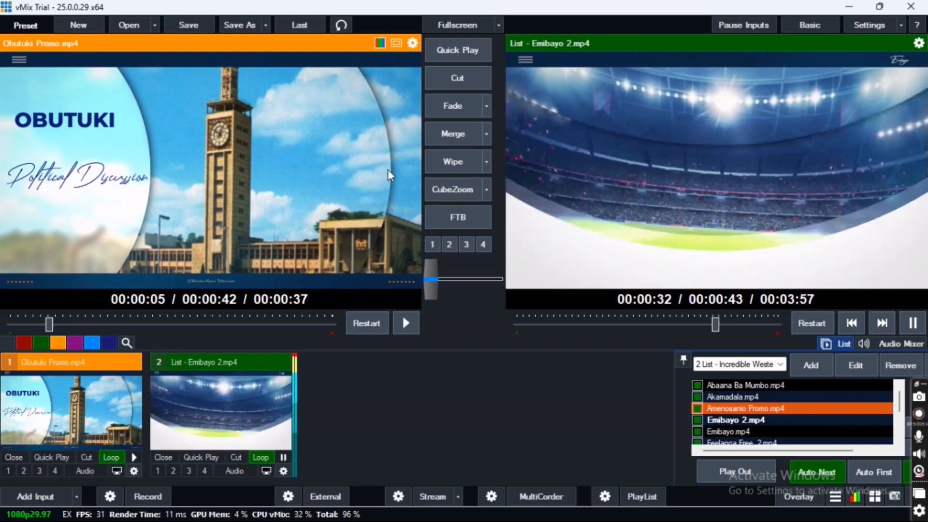
left_click(443, 135)
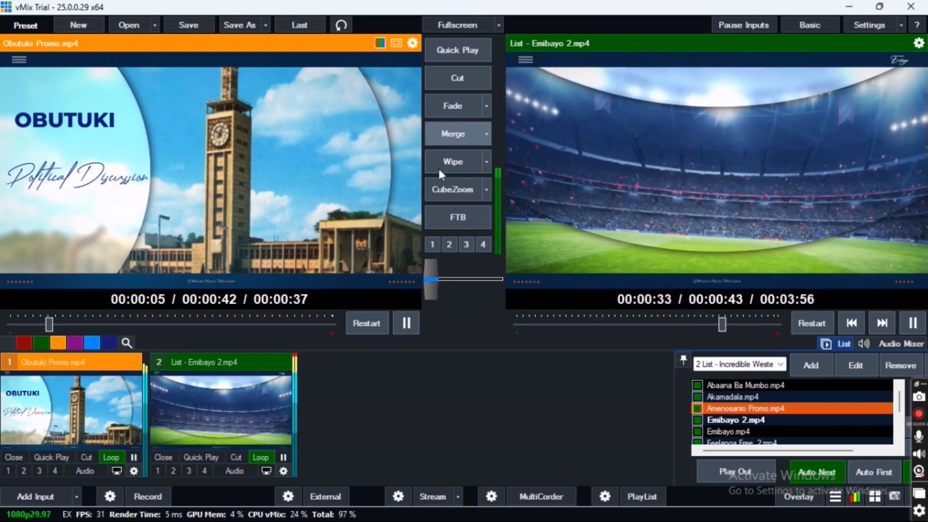
left_click(114, 459)
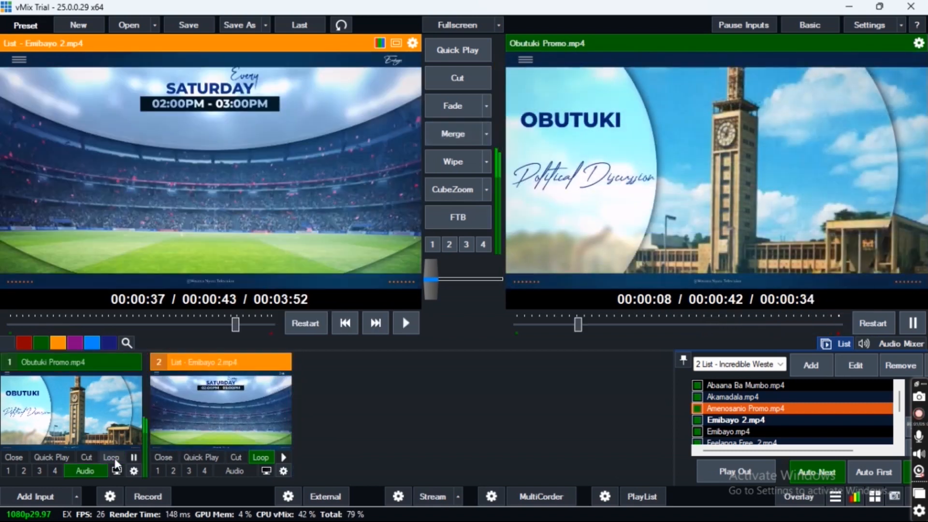
left_click(92, 473)
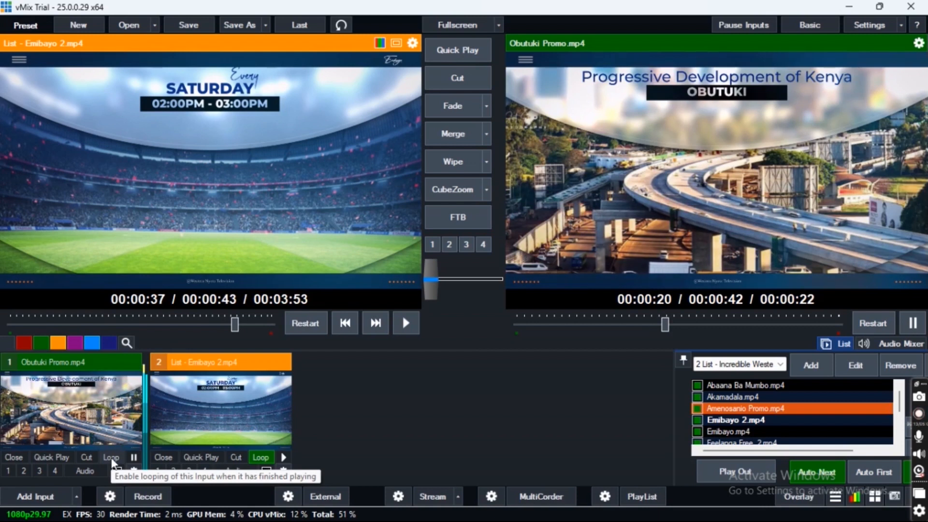
left_click(112, 459)
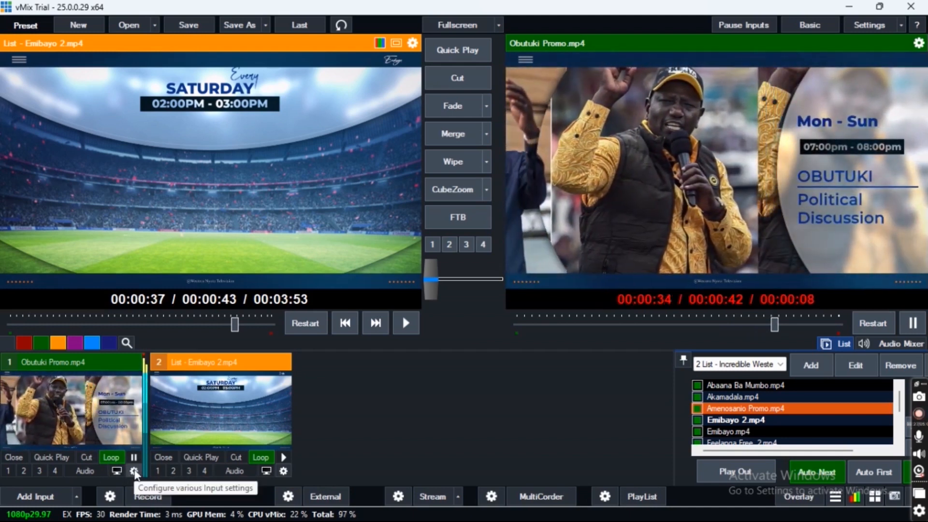
Open the trigger settings of the Obutuki Promo.mp4 input and choose OnCompletion as the trigger event.
left_click(134, 471)
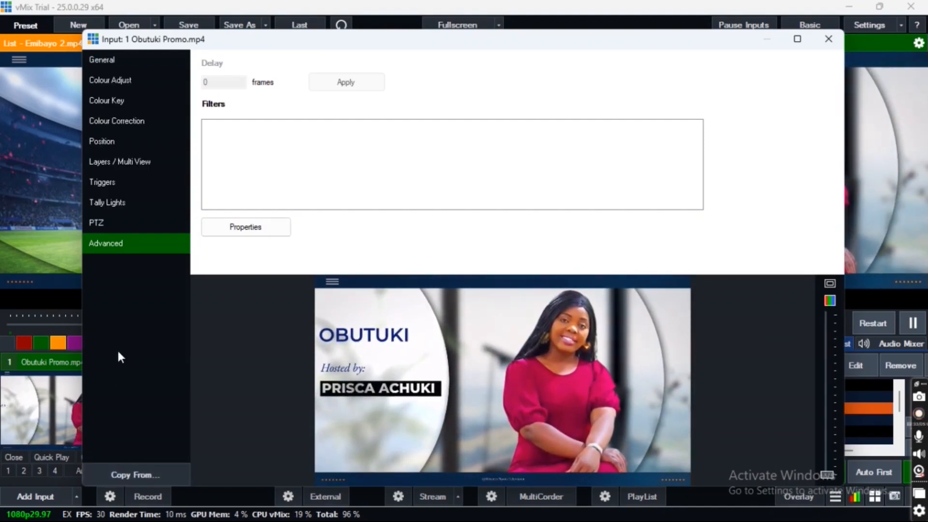
left_click(102, 182)
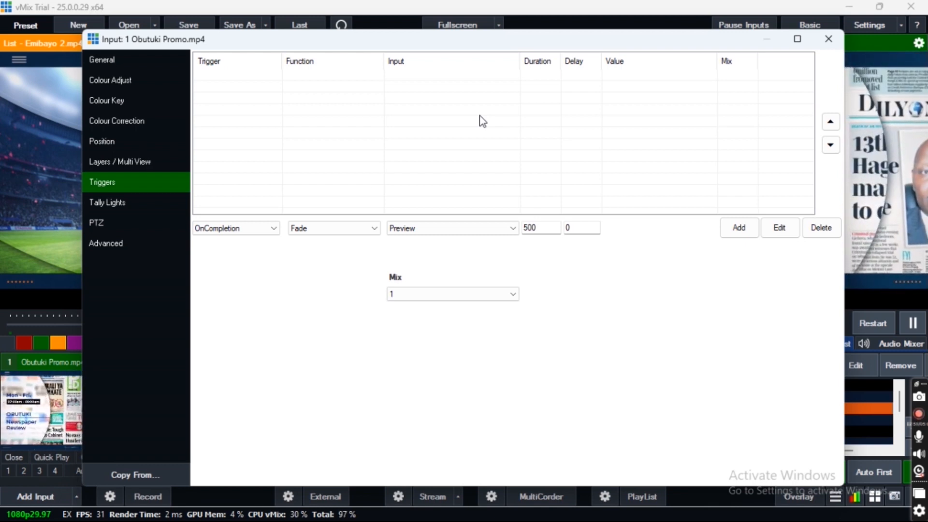
left_click(276, 228)
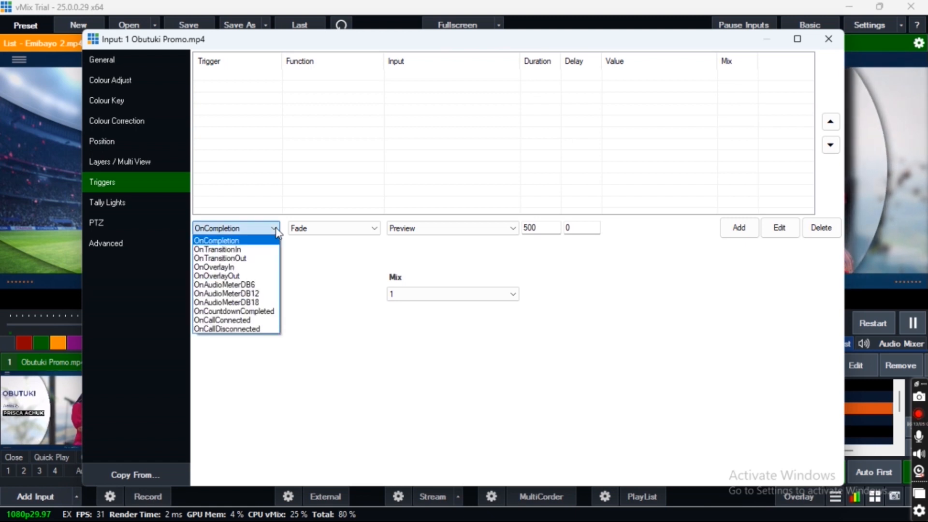
left_click(240, 241)
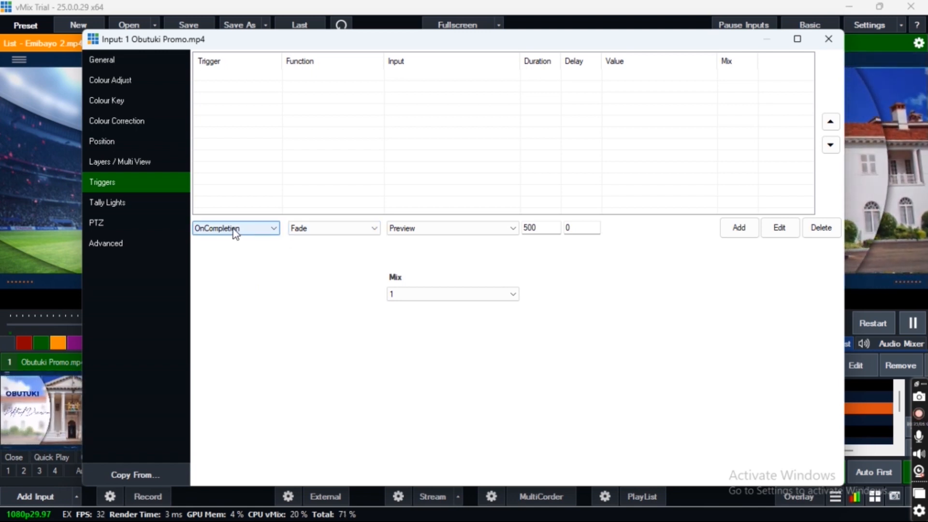
Add the completion trigger with the Fly transition targeting 2 List - Emibayo 2.mp4, and close the input settings.
left_click(353, 230)
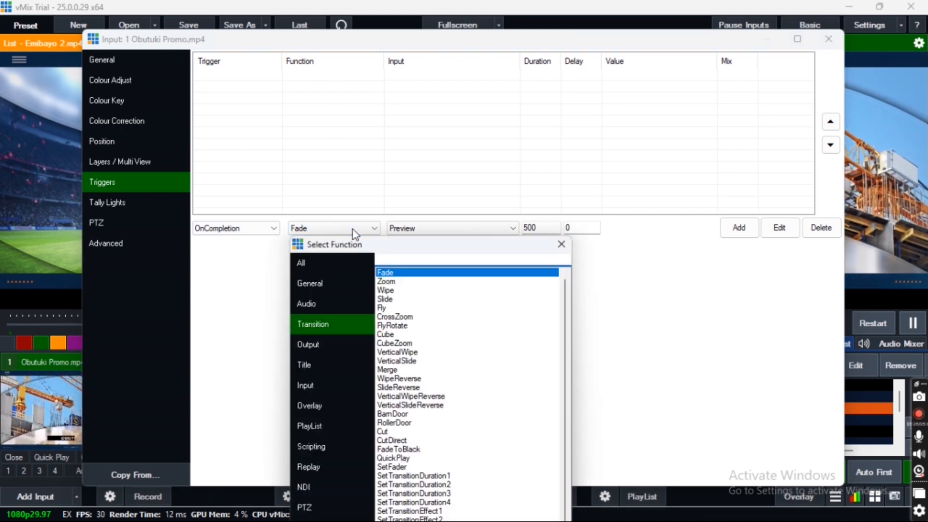
left_click(313, 324)
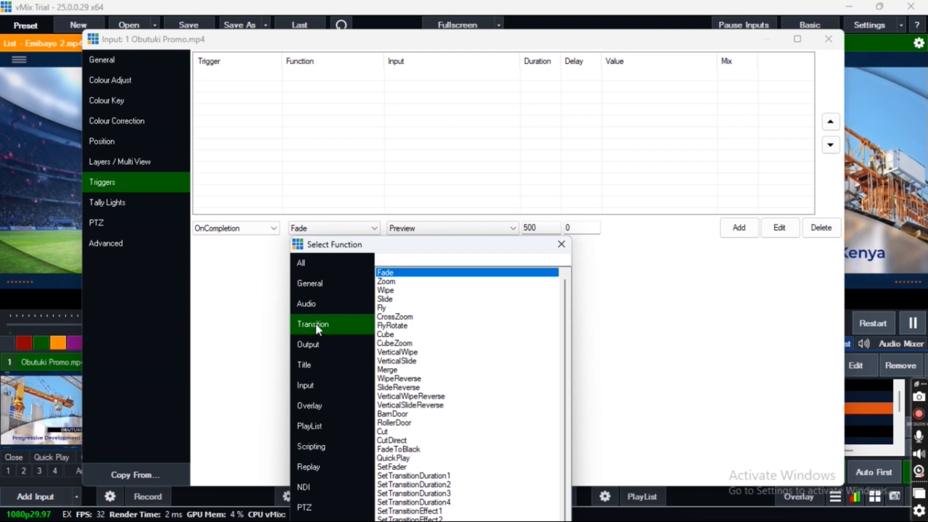
double_click(390, 308)
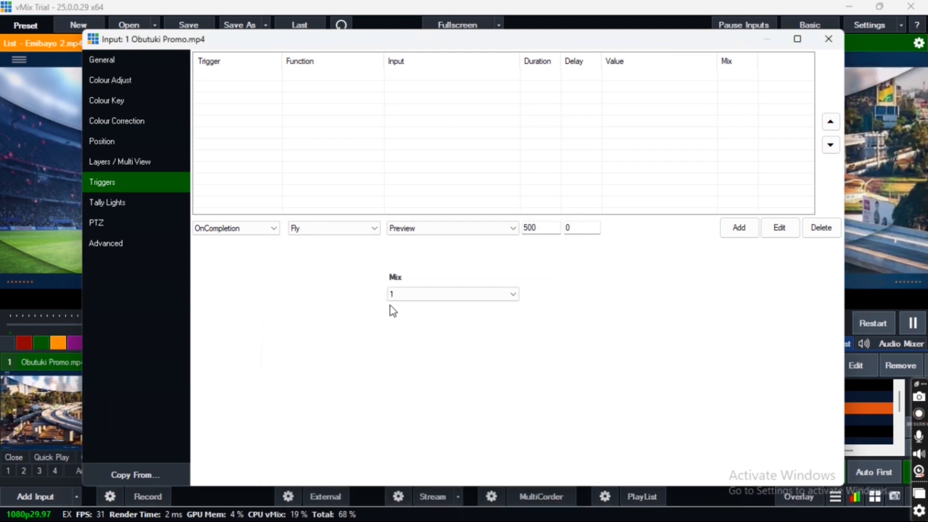
left_click(477, 237)
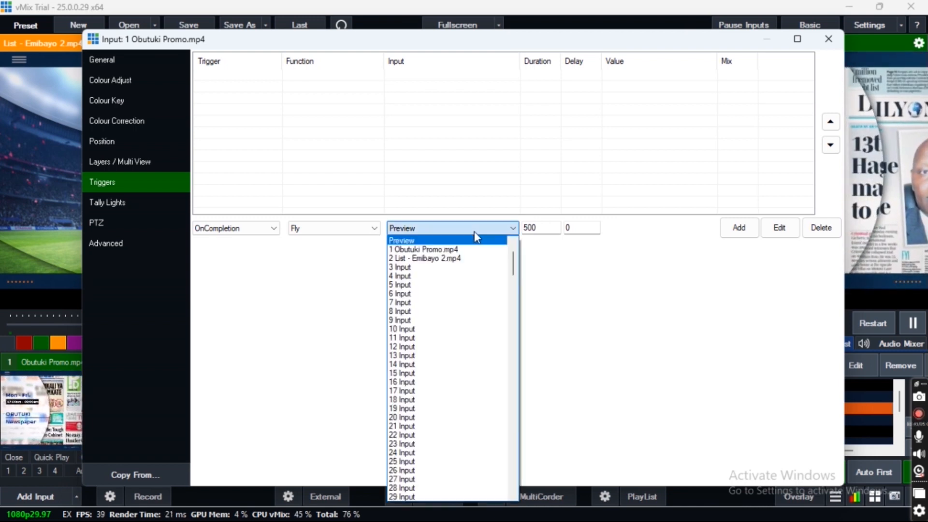
left_click(457, 259)
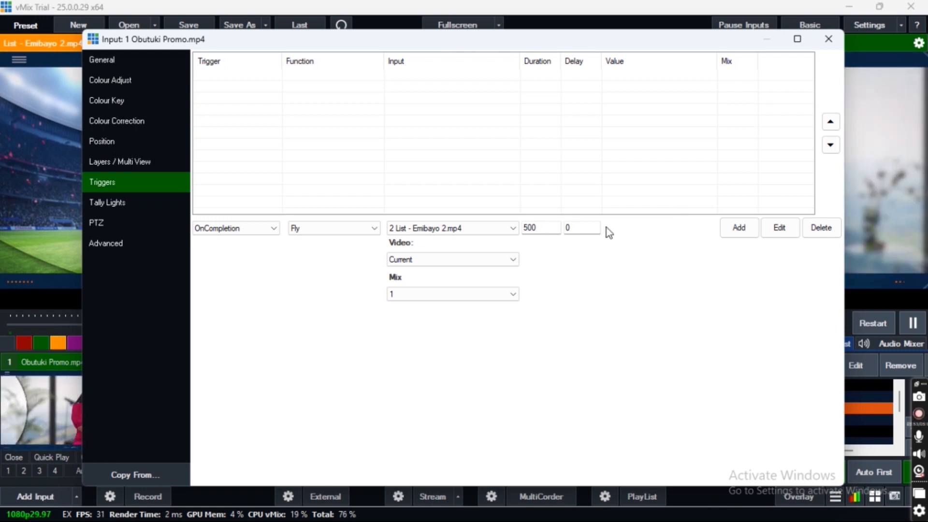
left_click(740, 234)
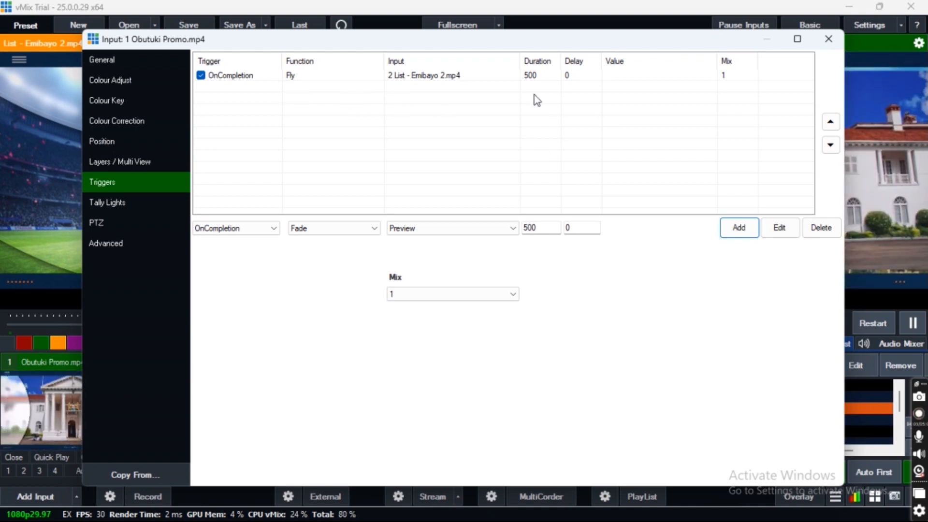
left_click(839, 35)
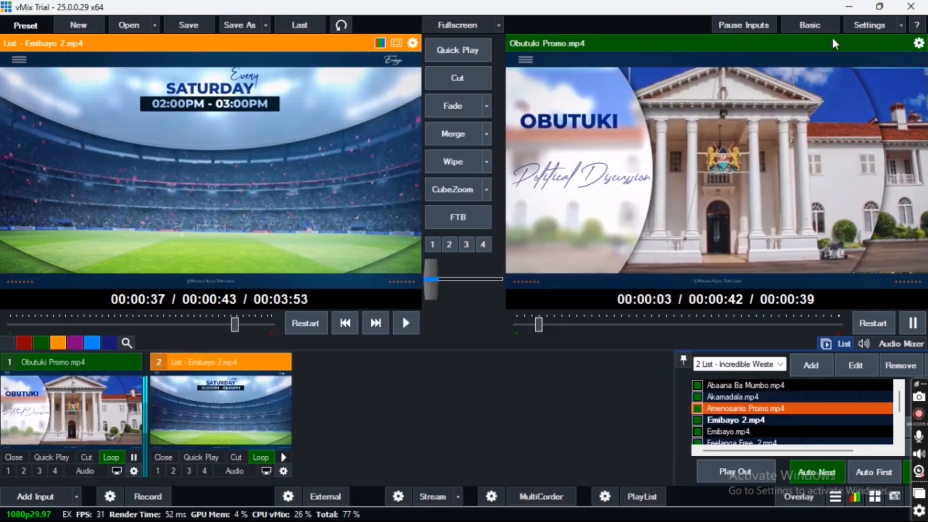
Test the completion trigger by turning off the promo's looping and skipping close to its end, and mute the list input's audio.
left_click(112, 455)
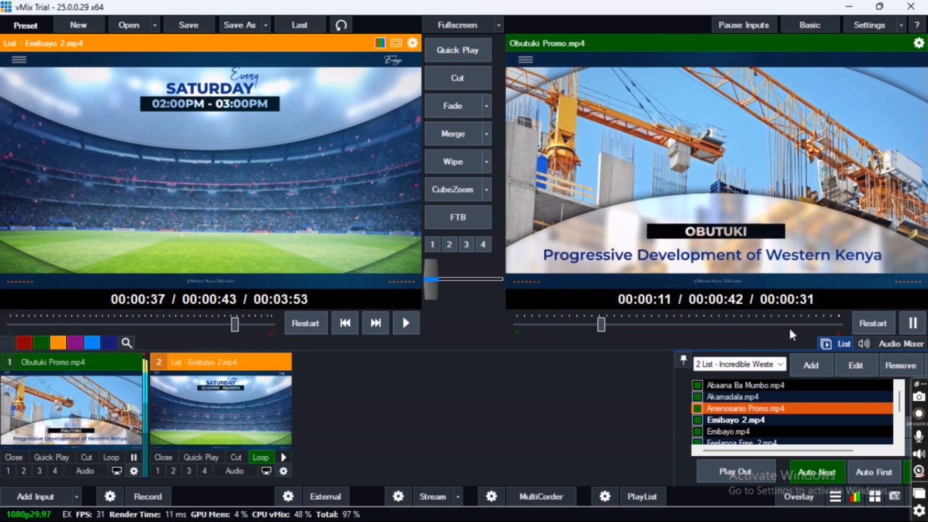
left_click(827, 323)
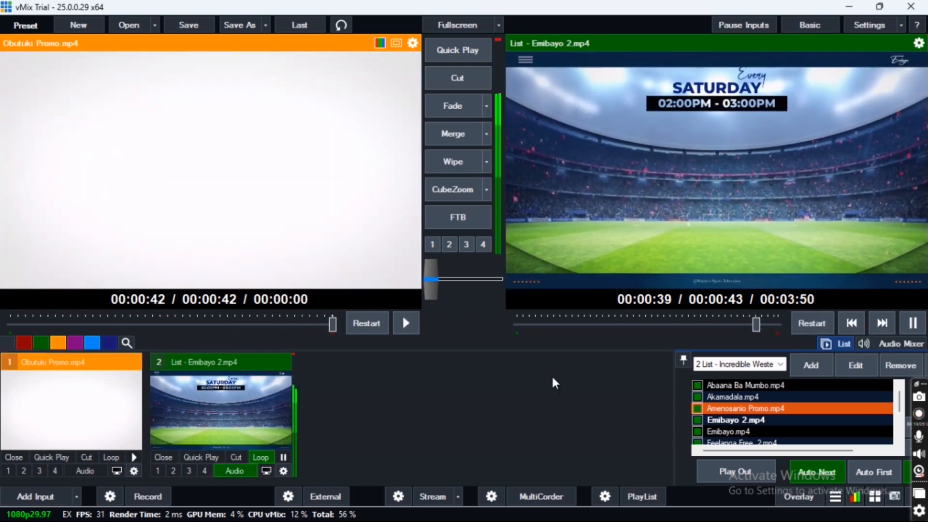
left_click(246, 473)
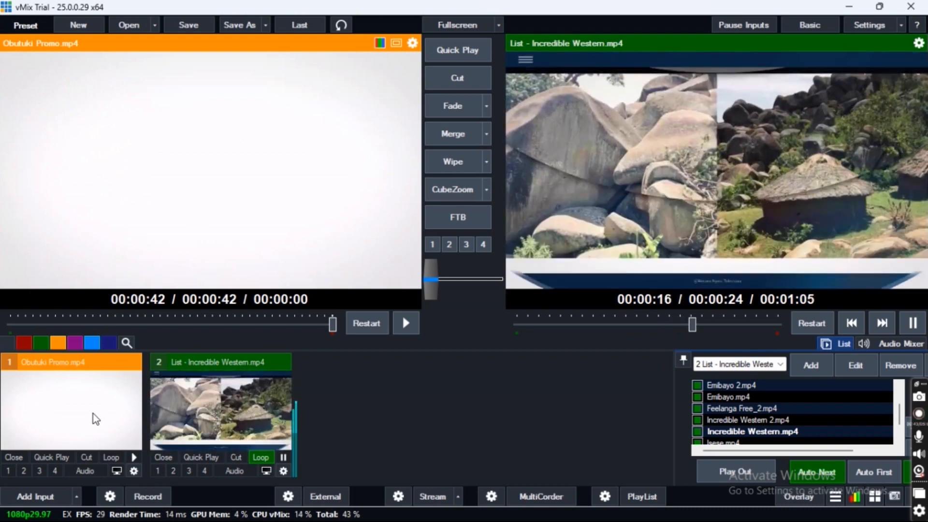
Send Obutuki Promo.mp4 back to the output with Merge, and delete its Fly and StartStreaming completion triggers.
left_click(451, 135)
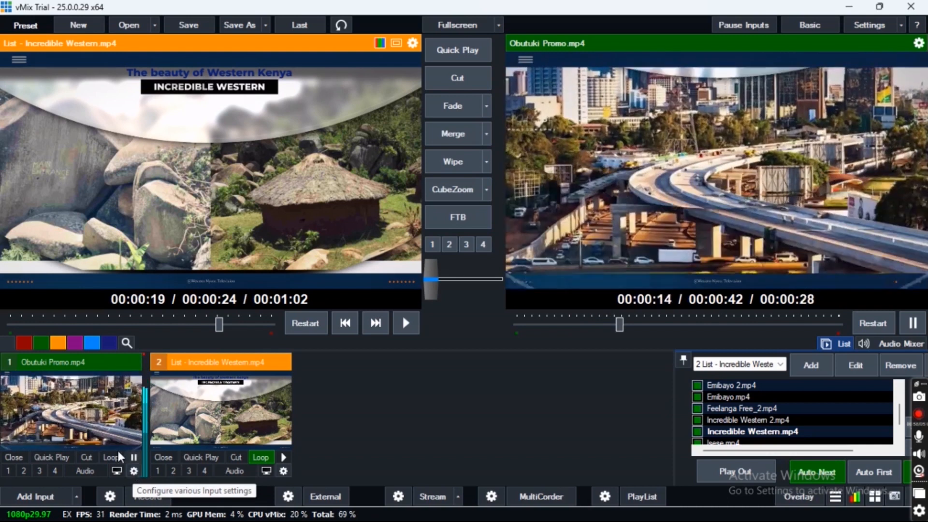
left_click(134, 471)
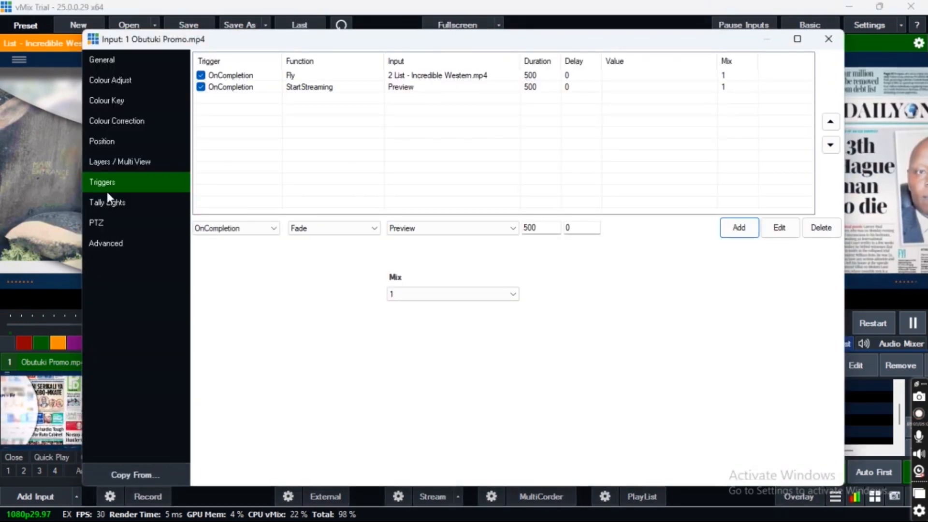
left_click(110, 184)
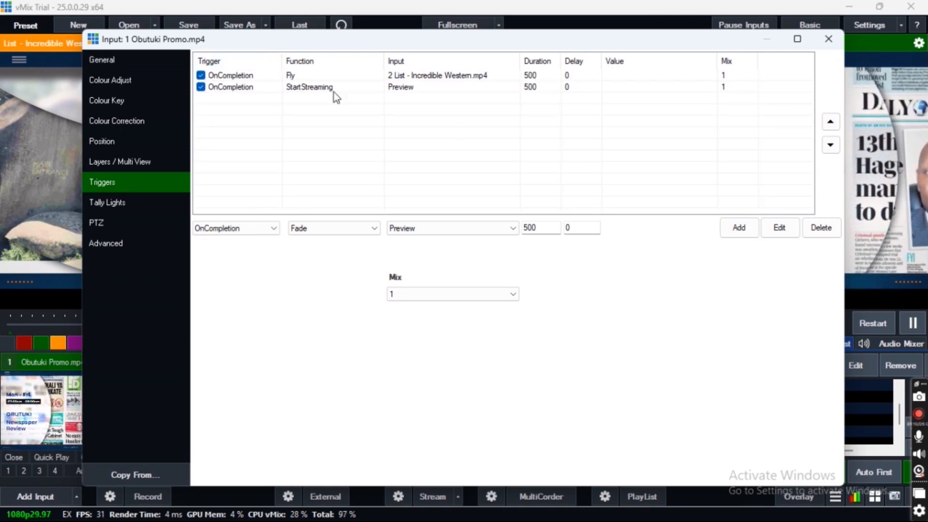
left_click(233, 76)
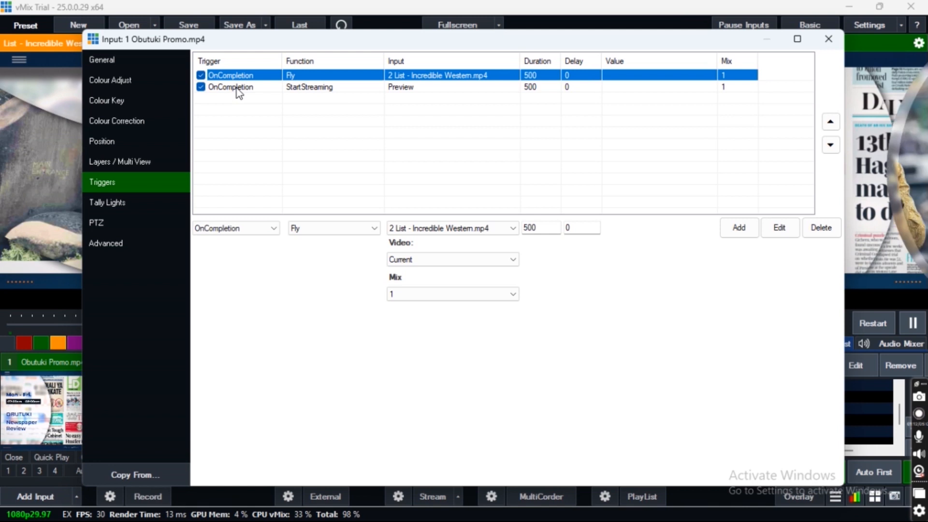
left_click(235, 87)
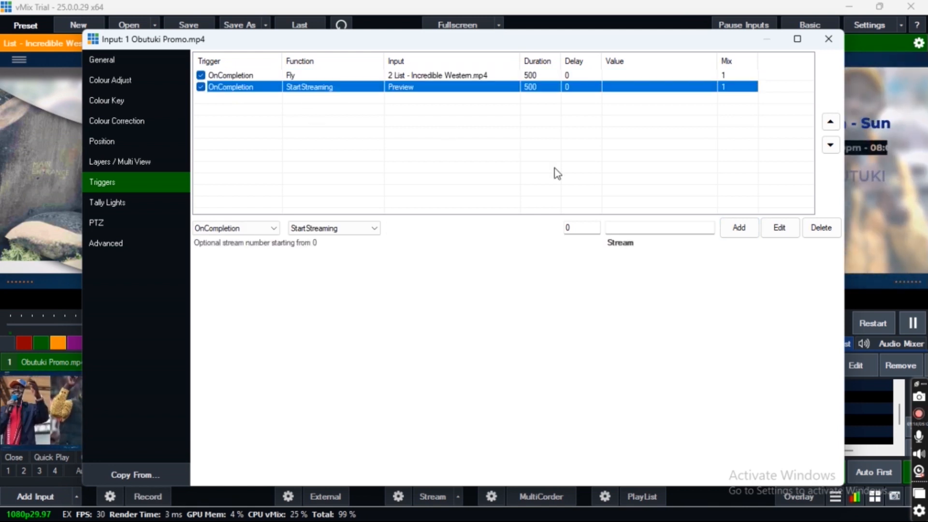
left_click(821, 227)
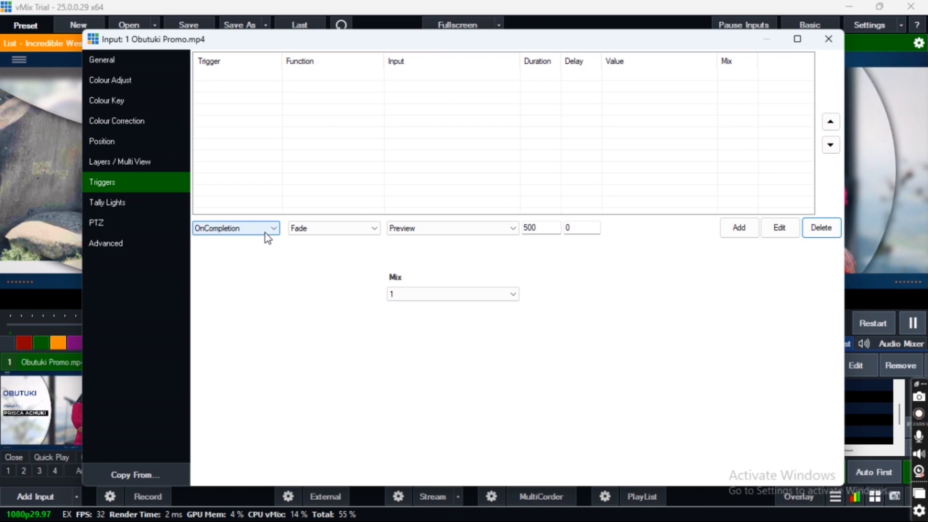
Add an OnCompletion trigger to the promo with the Fly transition targeting 2 List - Incredible Western.mp4.
left_click(350, 229)
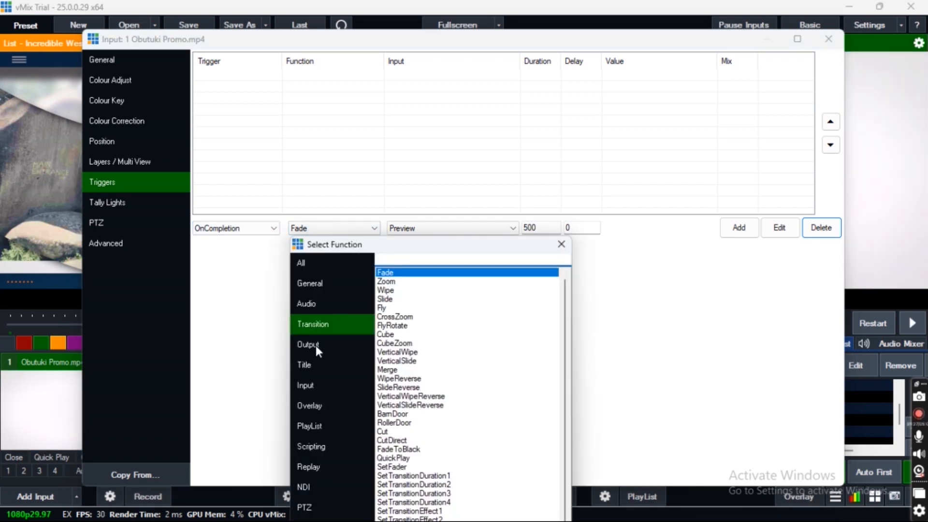
left_click(401, 274)
left_click(366, 228)
left_click(387, 308)
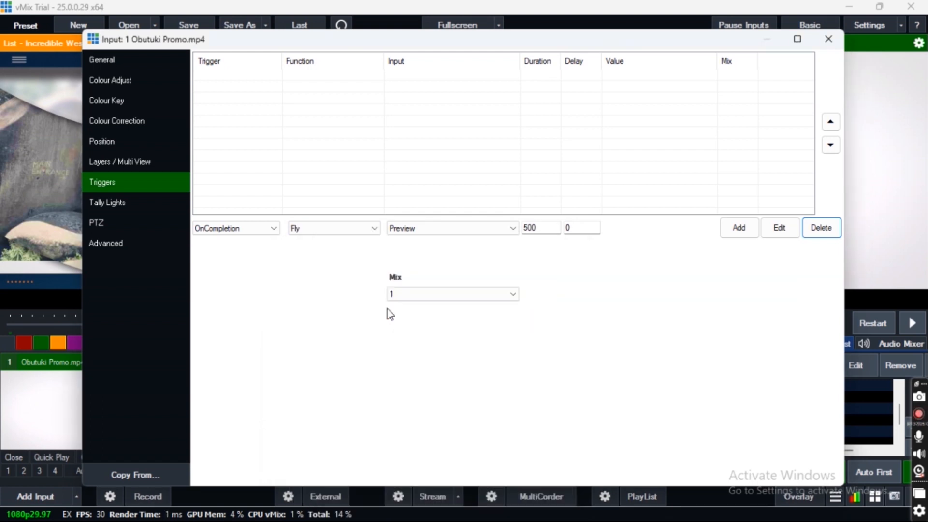
left_click(492, 228)
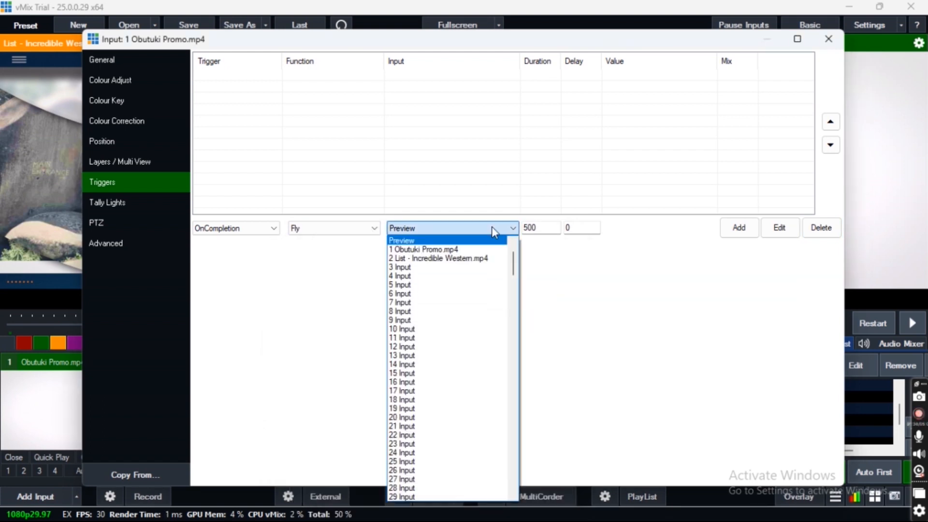
left_click(426, 261)
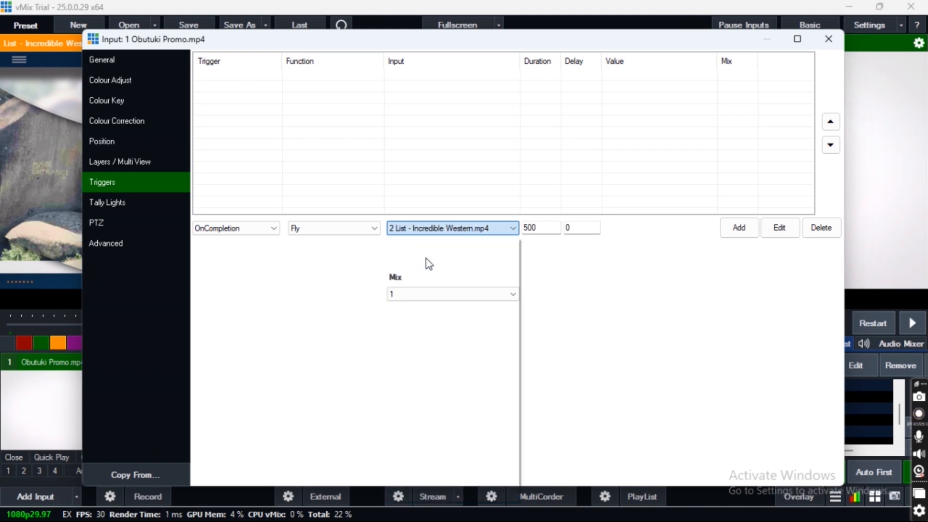
left_click(743, 232)
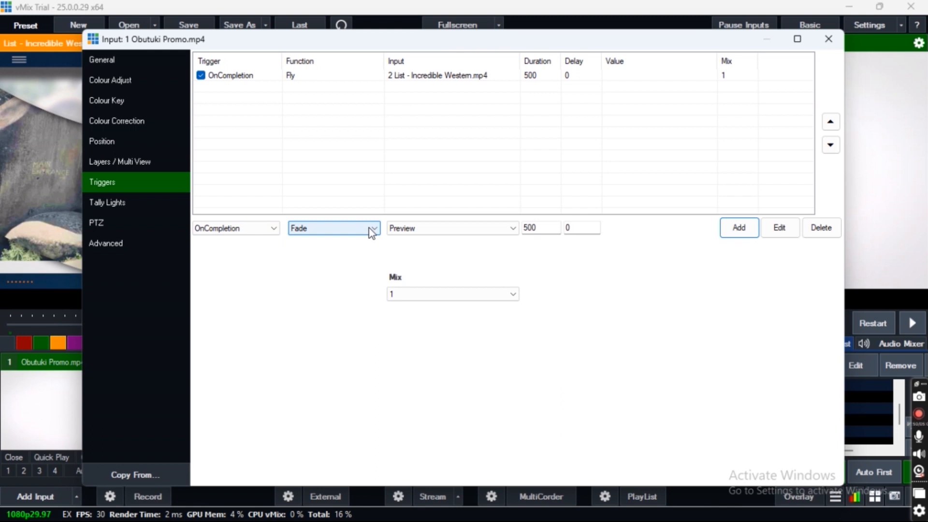
Add a second OnCompletion trigger using the StartStreaming output function, and close the input settings.
left_click(355, 224)
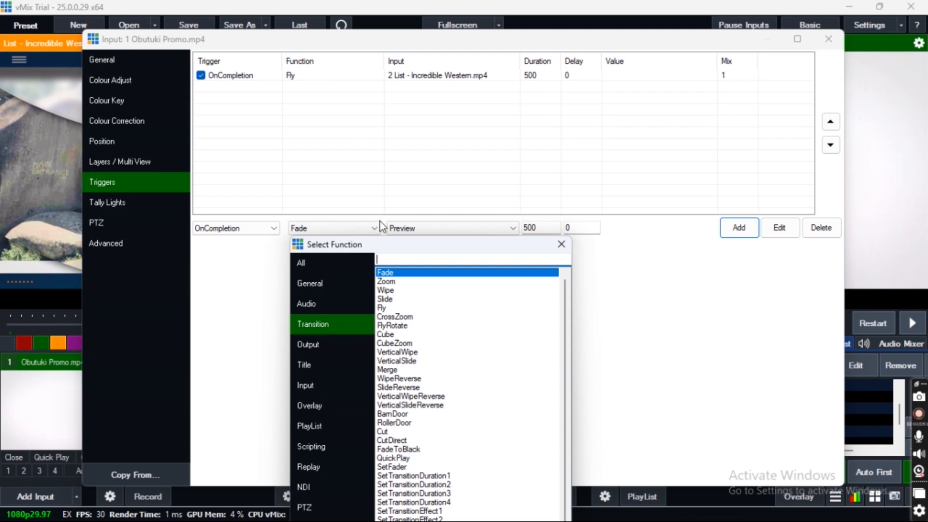
left_click(310, 343)
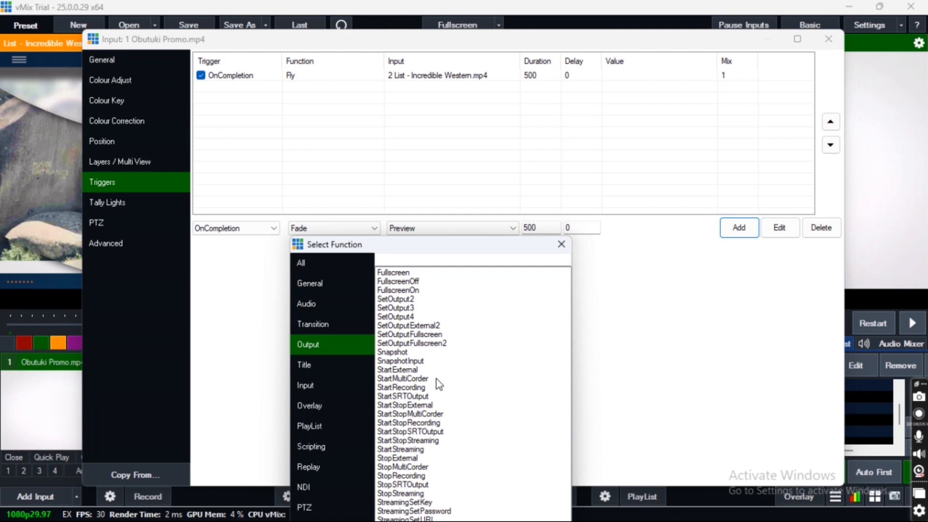
double_click(411, 449)
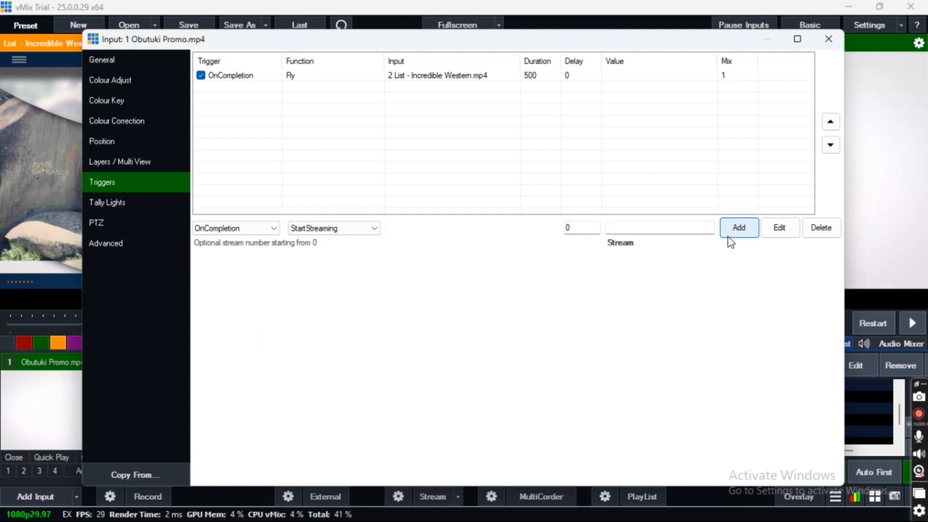
left_click(739, 229)
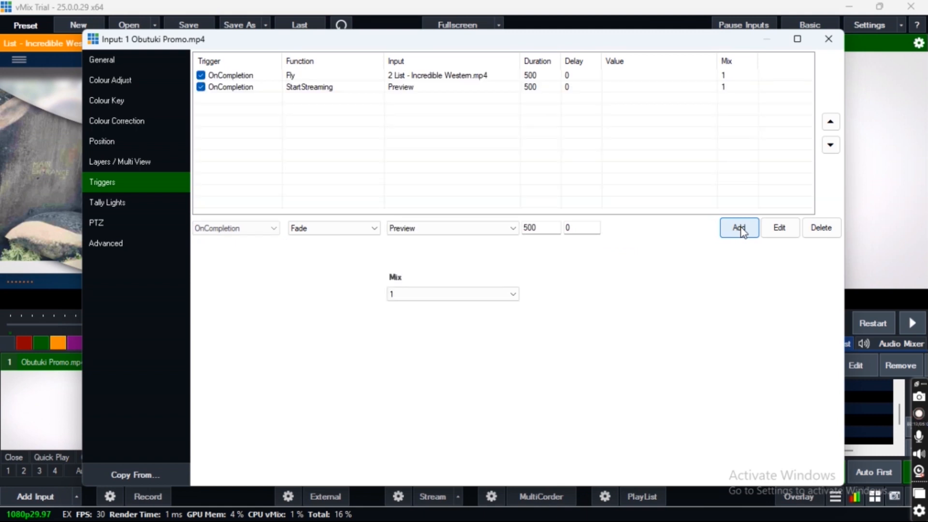
left_click(828, 39)
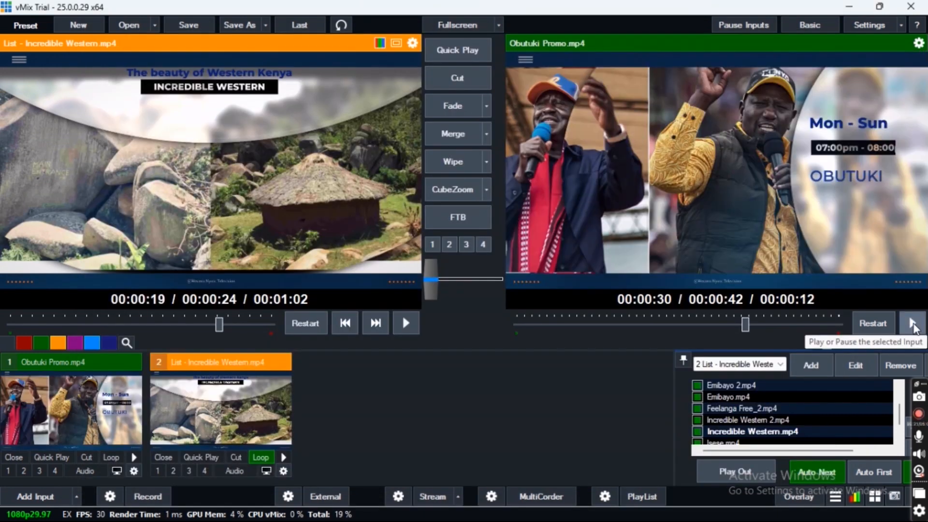
Play the promo to its end to test both triggers, mute the list's audio, and stop streaming with confirmation.
left_click(912, 324)
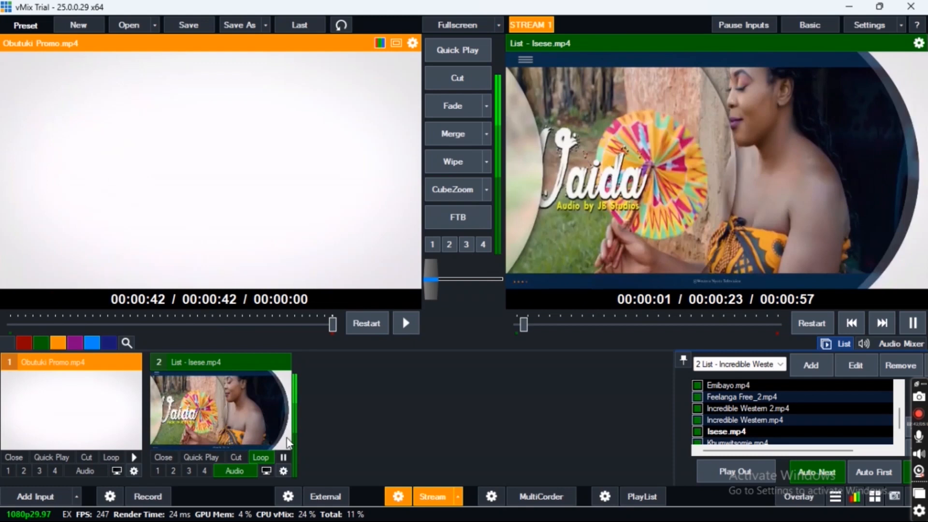
left_click(231, 474)
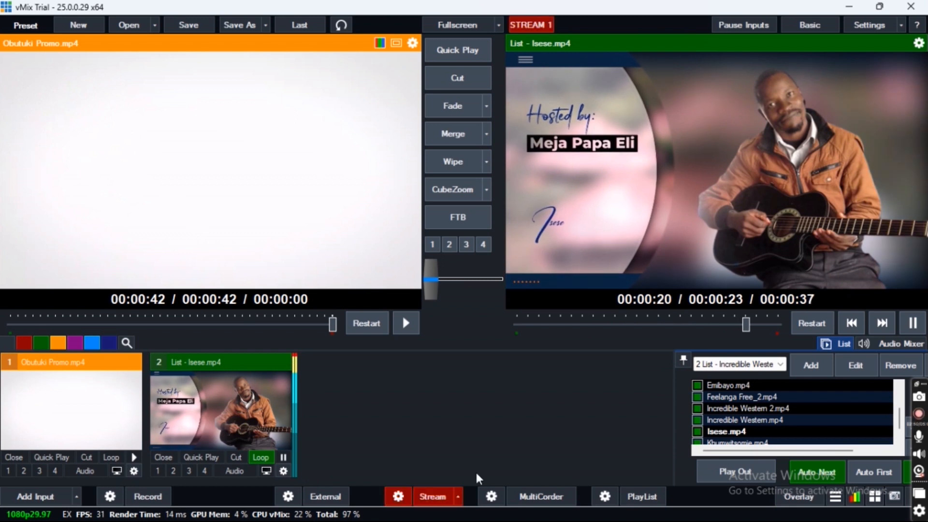
left_click(433, 497)
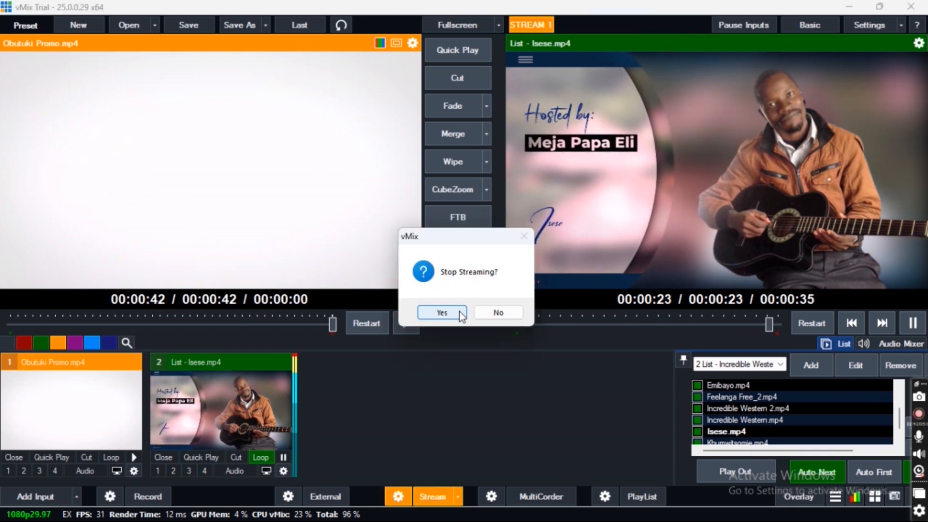
left_click(459, 312)
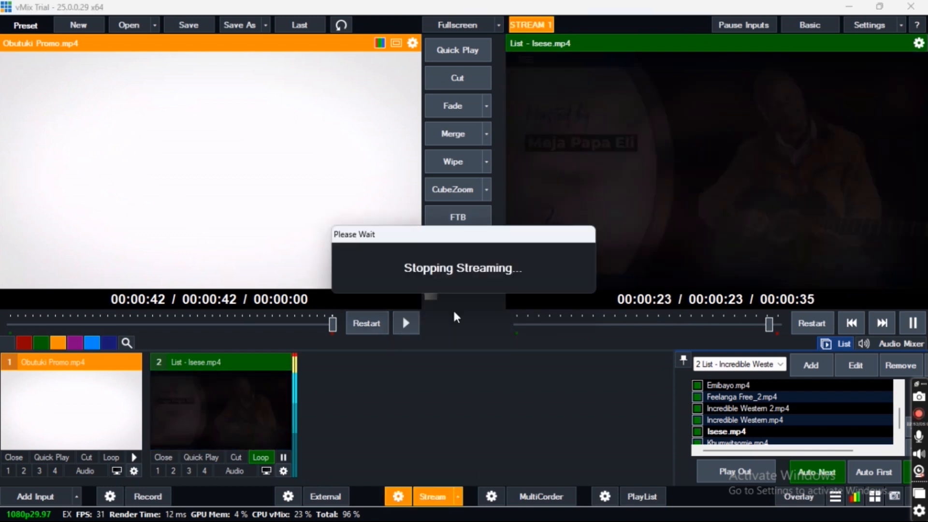